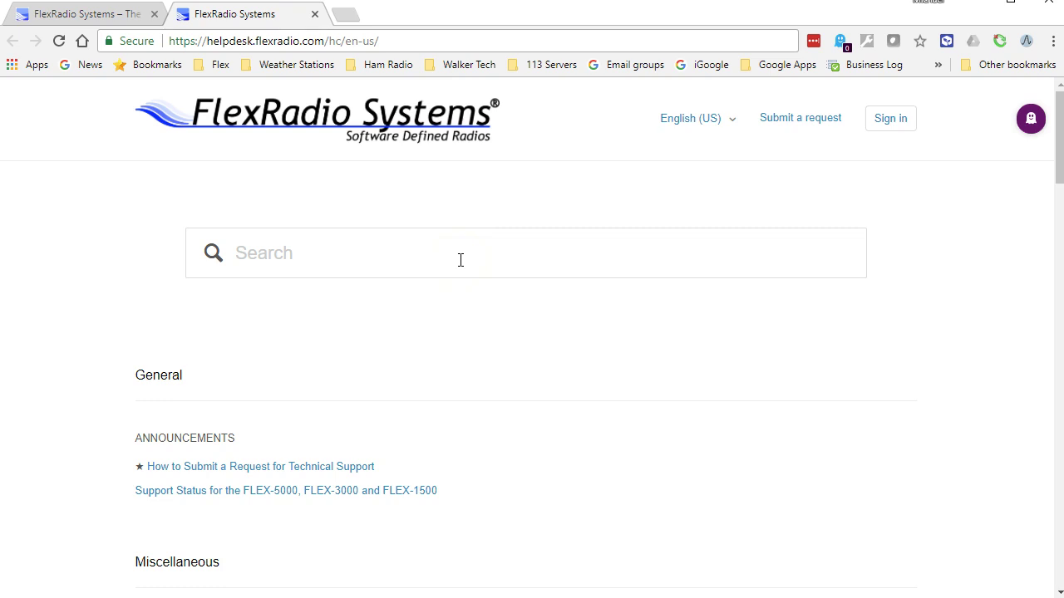
Open the "How to Submit a Request for Technical Support" announcement and read its login and sign-up instructions.
left_click(318, 468)
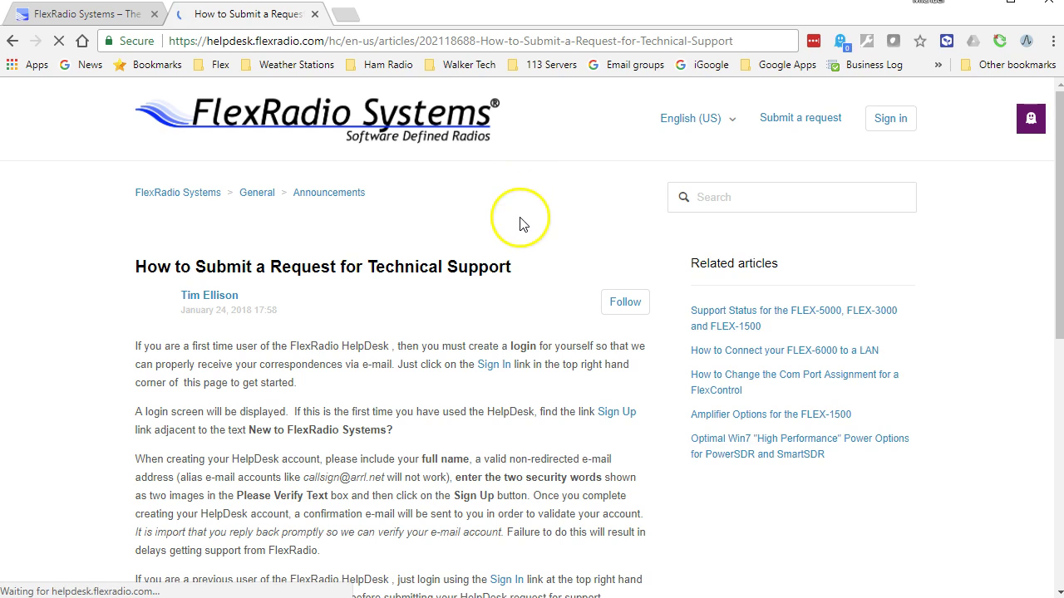
scroll(478, 329, "down", 2)
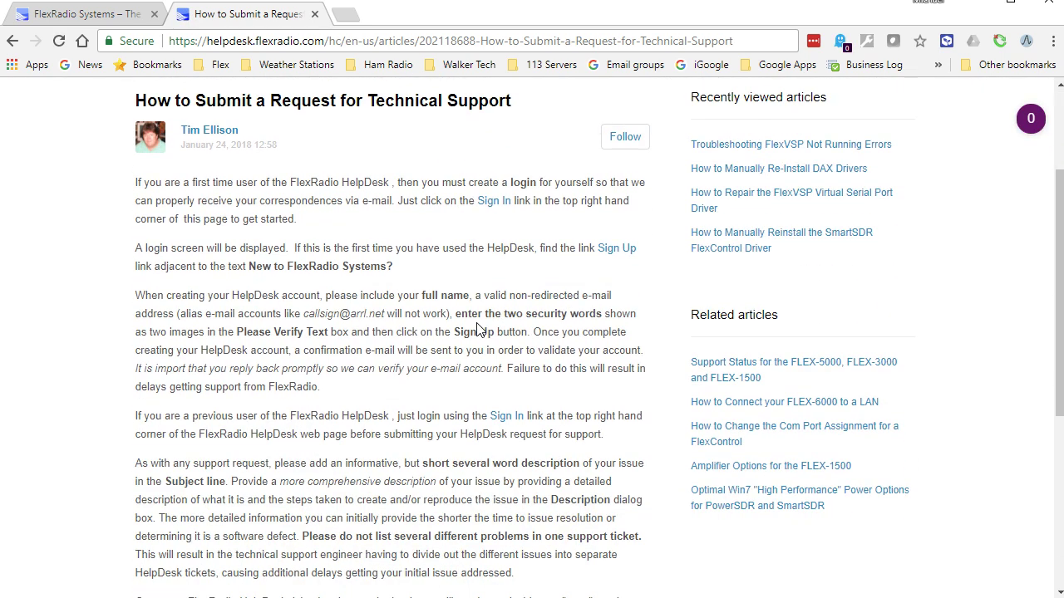
scroll(478, 329, "up", 1)
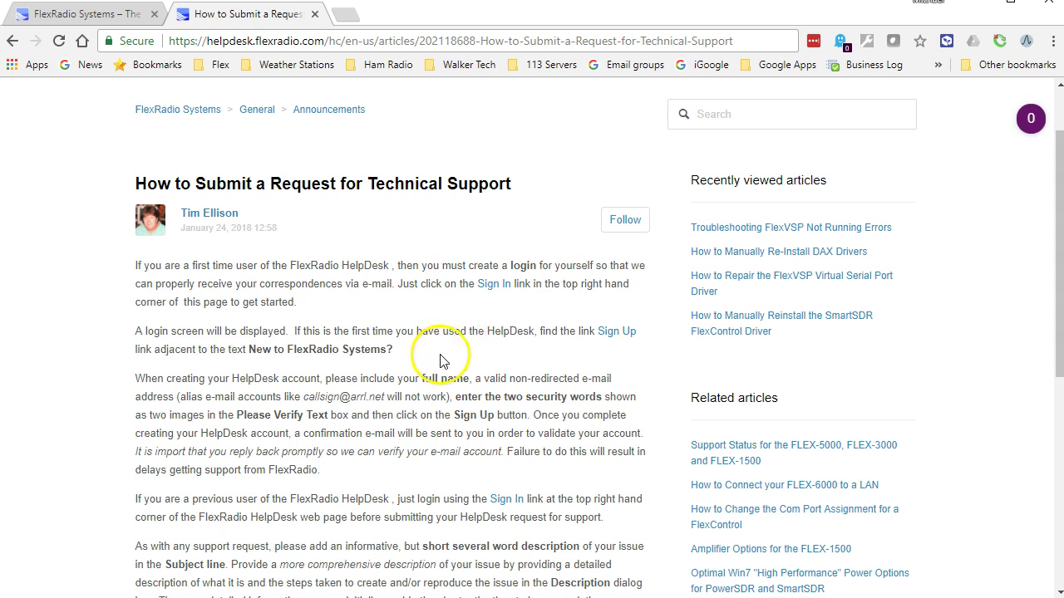
scroll(436, 349, "down", 1)
scroll(442, 354, "up", 1)
scroll(442, 355, "up", 1)
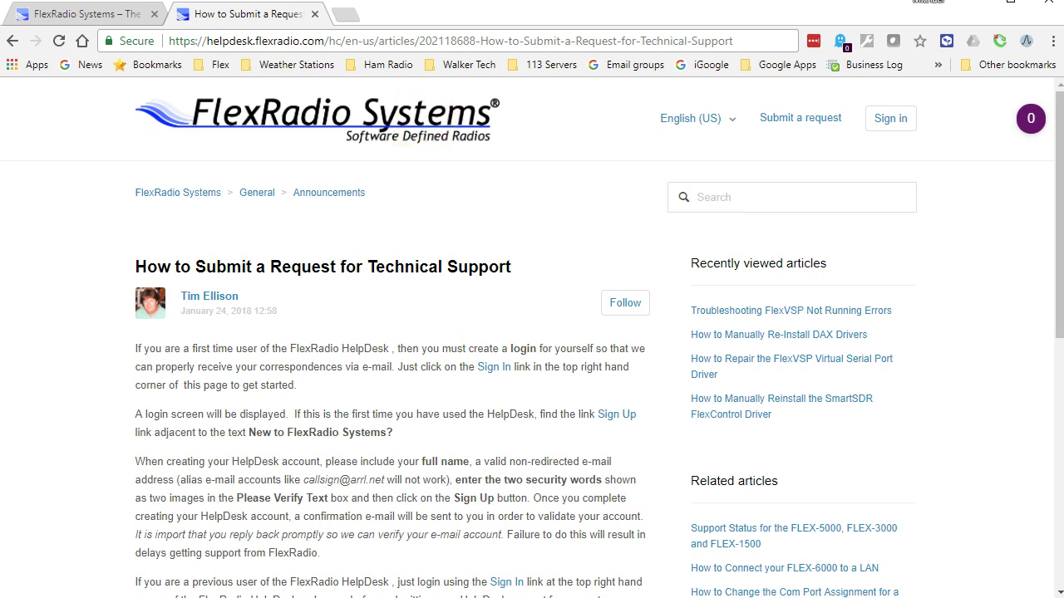
Switch to the main FlexRadio Systems website and open its support Downloads page at the folder tree.
left_click(54, 17)
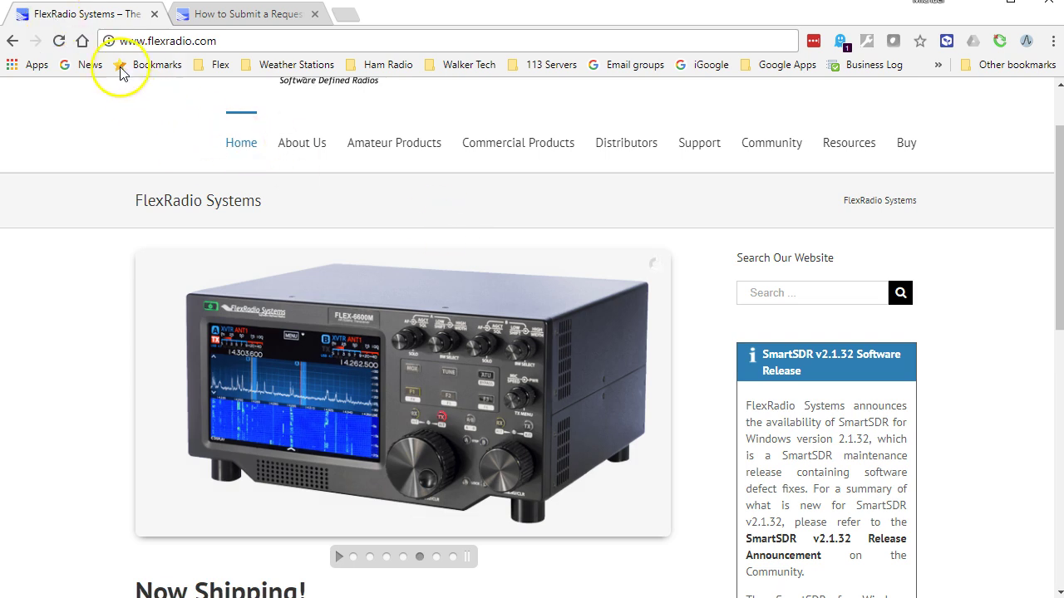
mouse_move(701, 158)
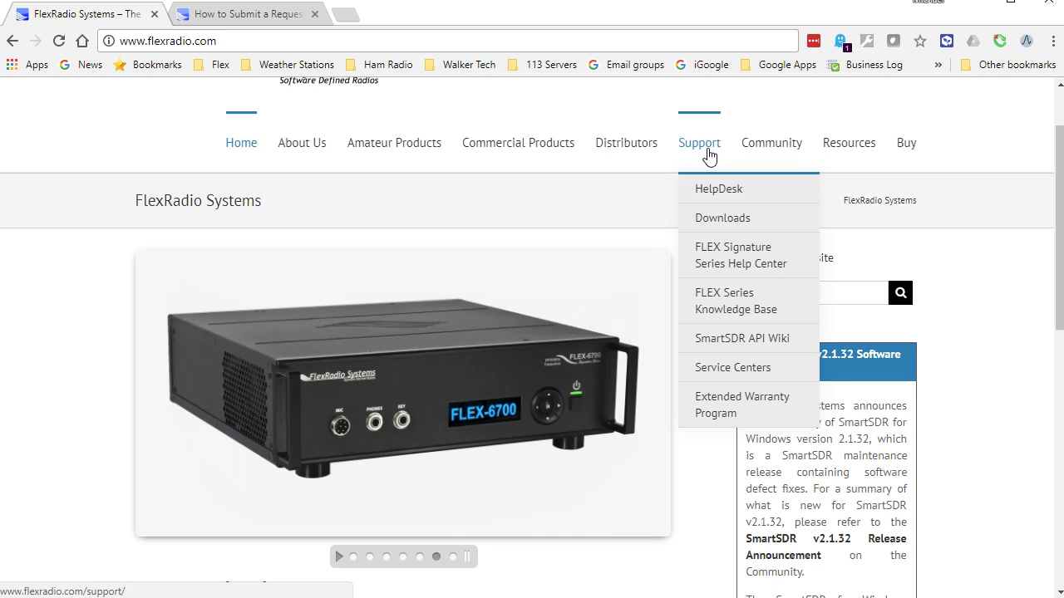
left_click(723, 219)
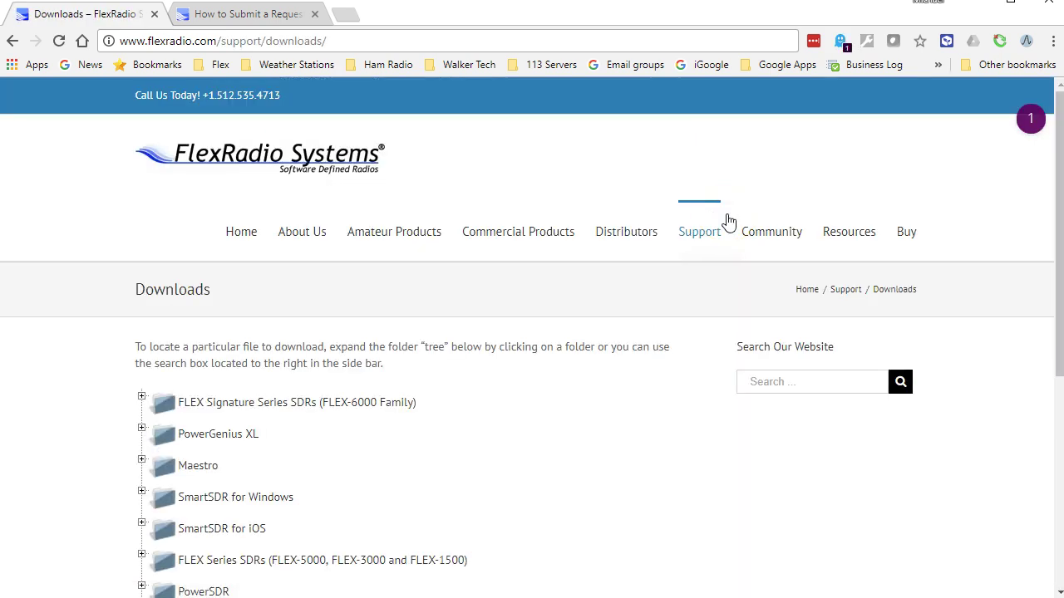
scroll(728, 220, "down", 3)
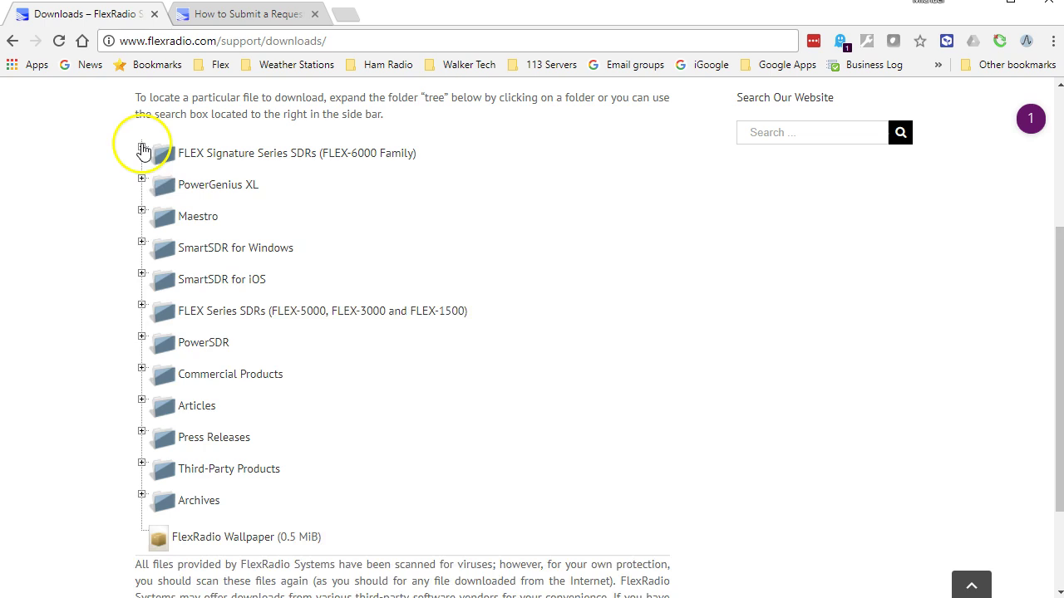
Open the FLEX-6400 and FLEX-6600 Hardware Reference Manual page from the FLEX Signature Series documentation and review its file details.
left_click(142, 150)
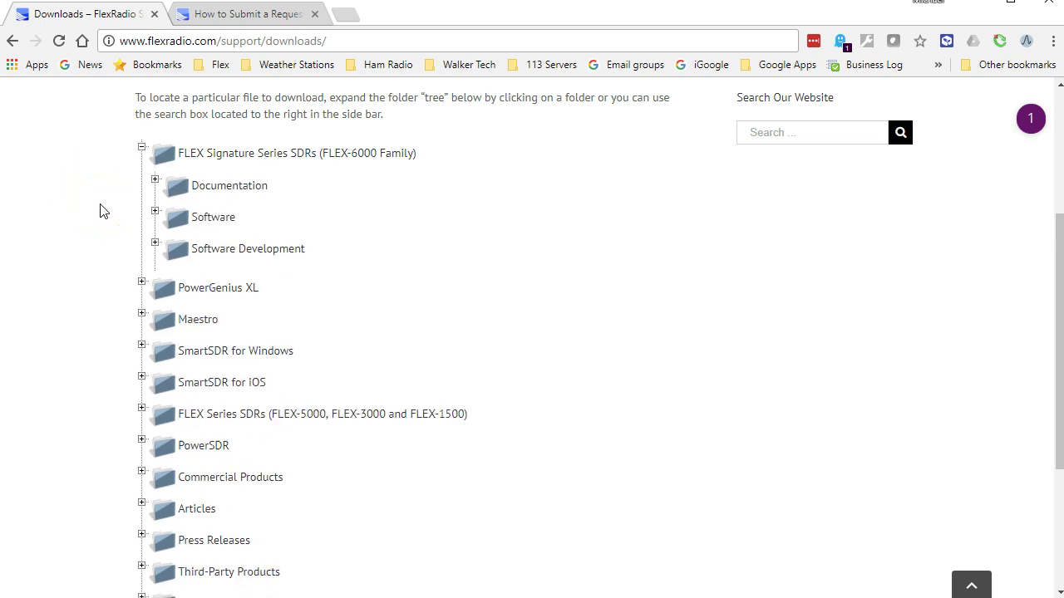
left_click(155, 180)
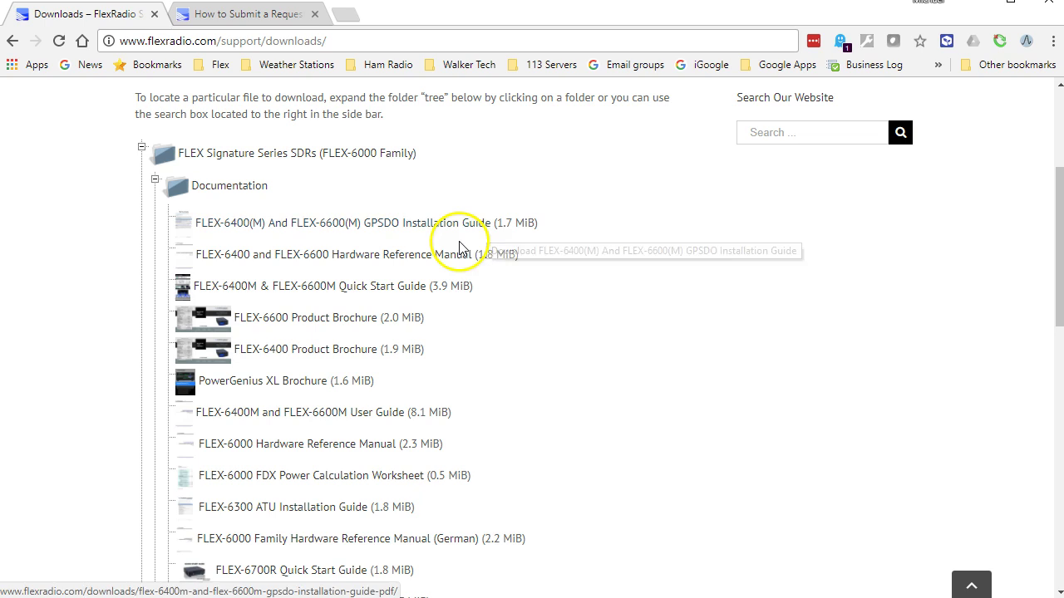
left_click(350, 255)
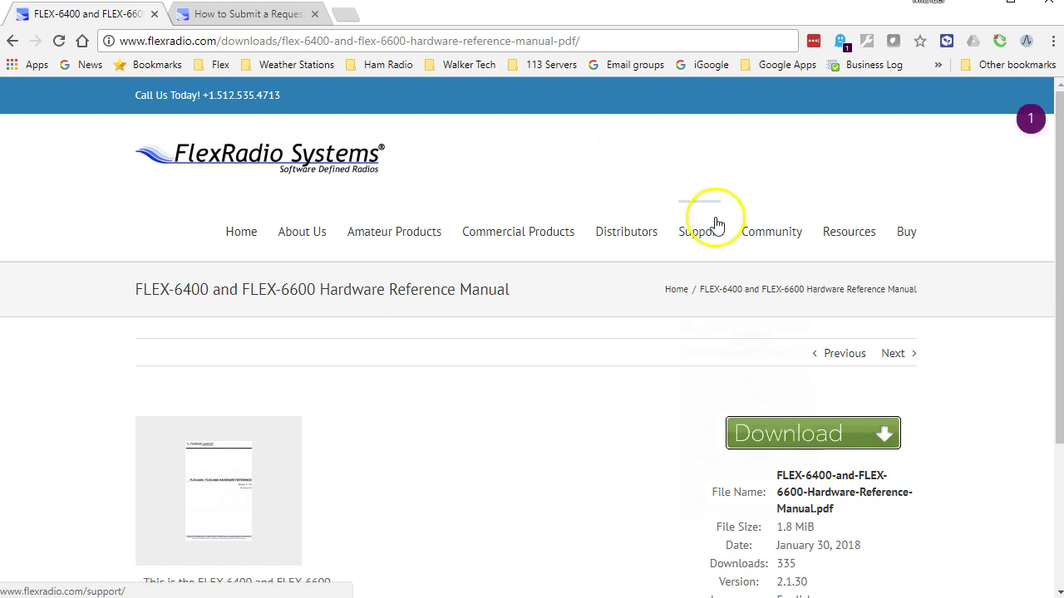
scroll(674, 304, "down", 1)
scroll(674, 304, "down", 2)
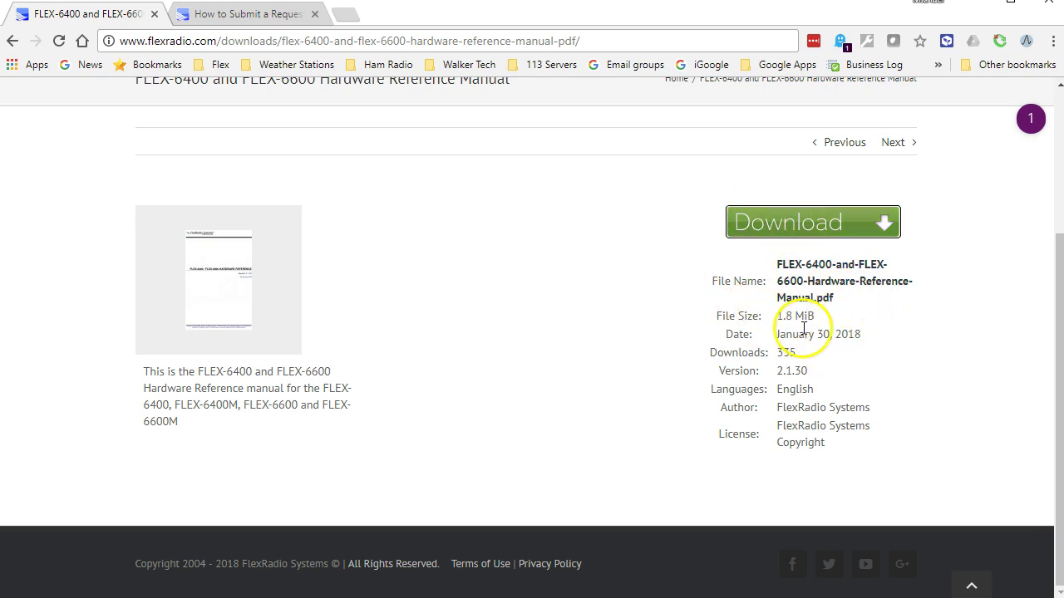
Return to the Downloads page and look through the FLEX Signature Series SDRs documentation list.
left_click(20, 45)
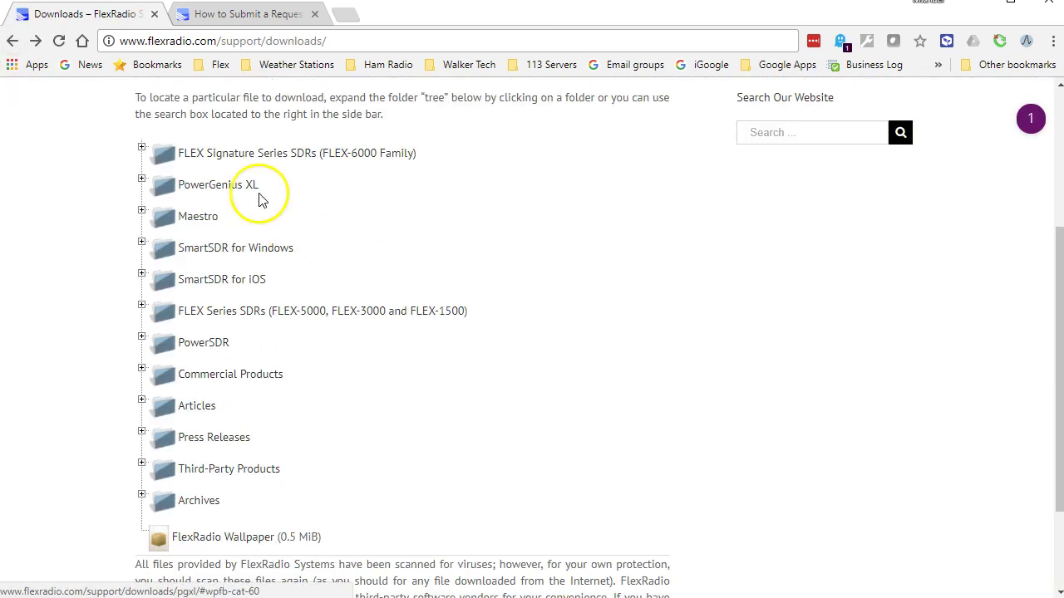
left_click(142, 152)
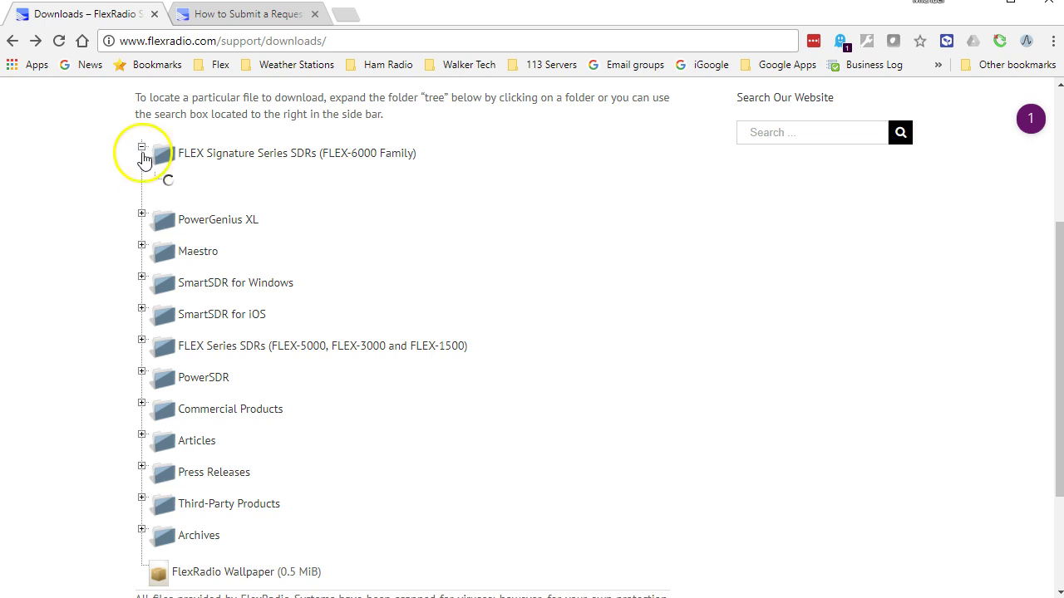
left_click(155, 181)
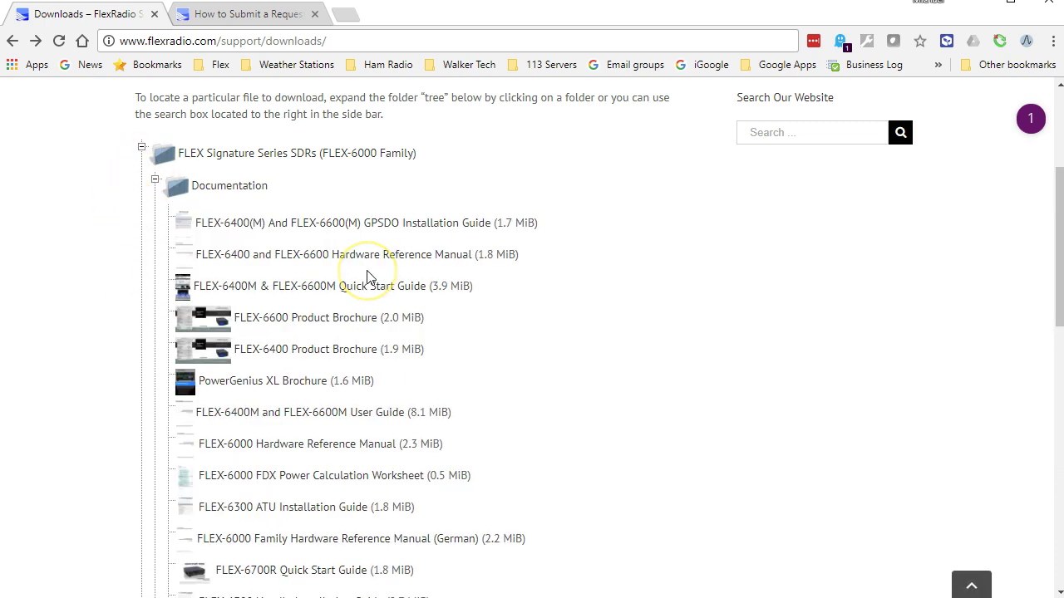
scroll(366, 277, "down", 1)
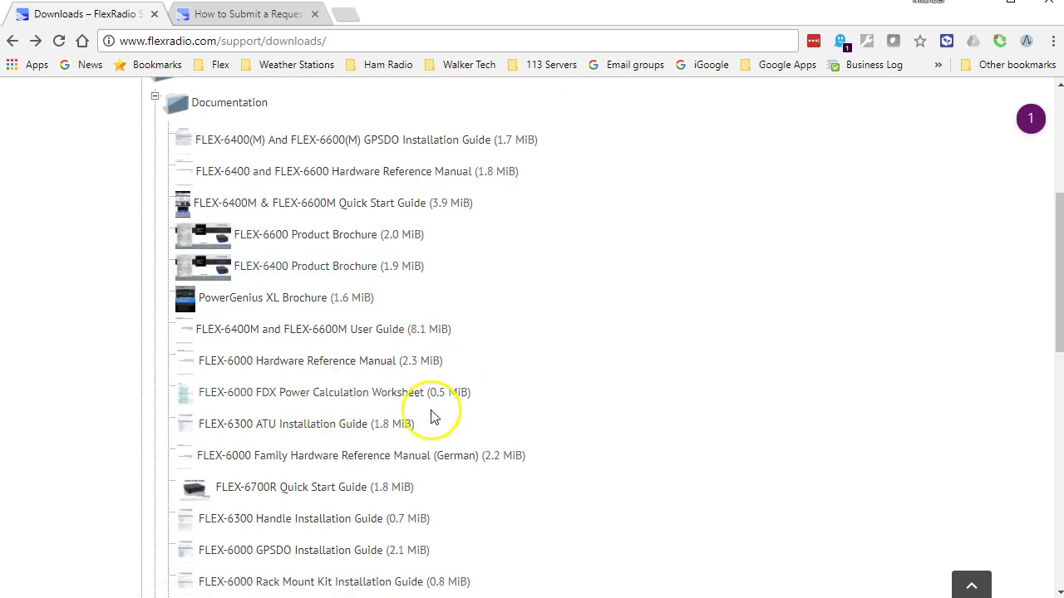
scroll(608, 416, "down", 2)
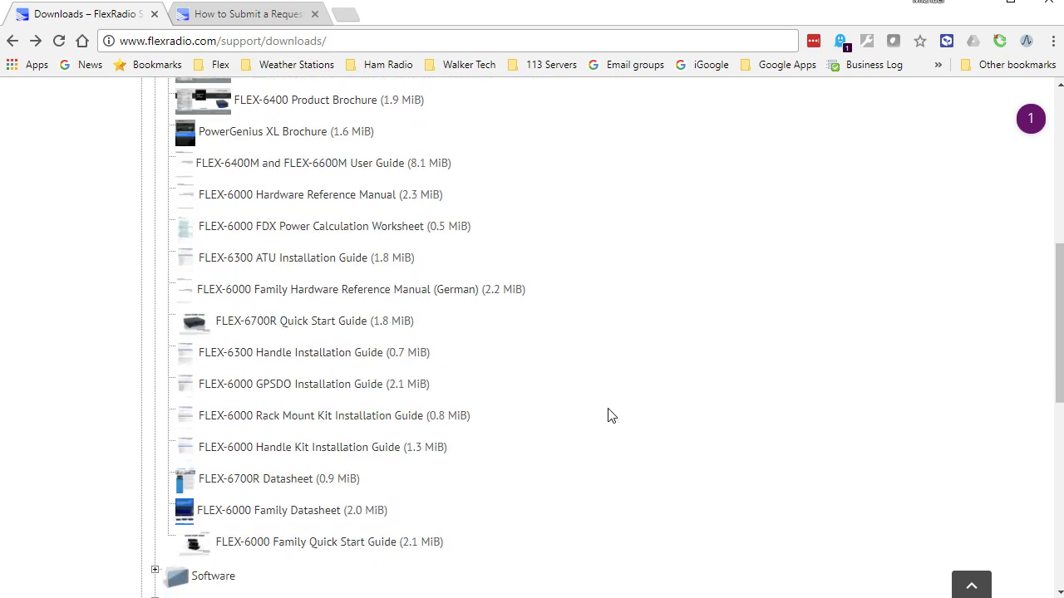
left_click(495, 407)
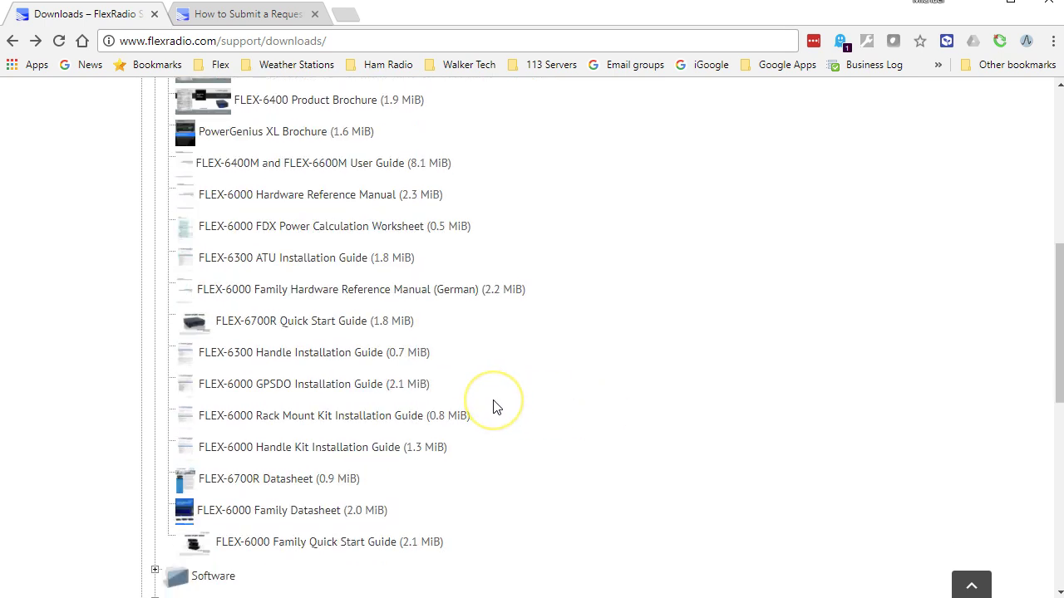
scroll(493, 406, "up", 5)
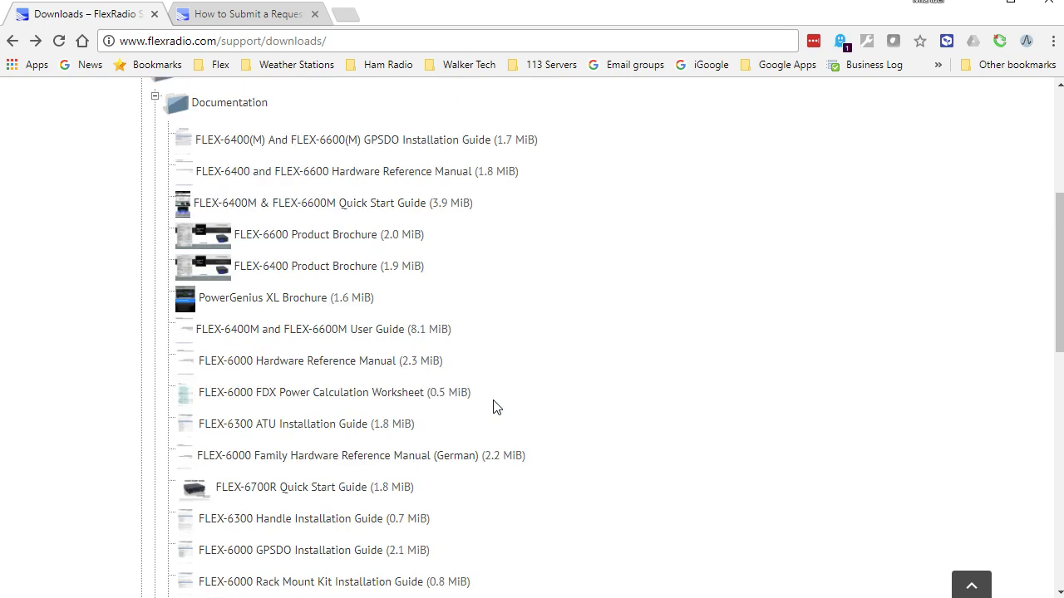
scroll(493, 406, "down", 9)
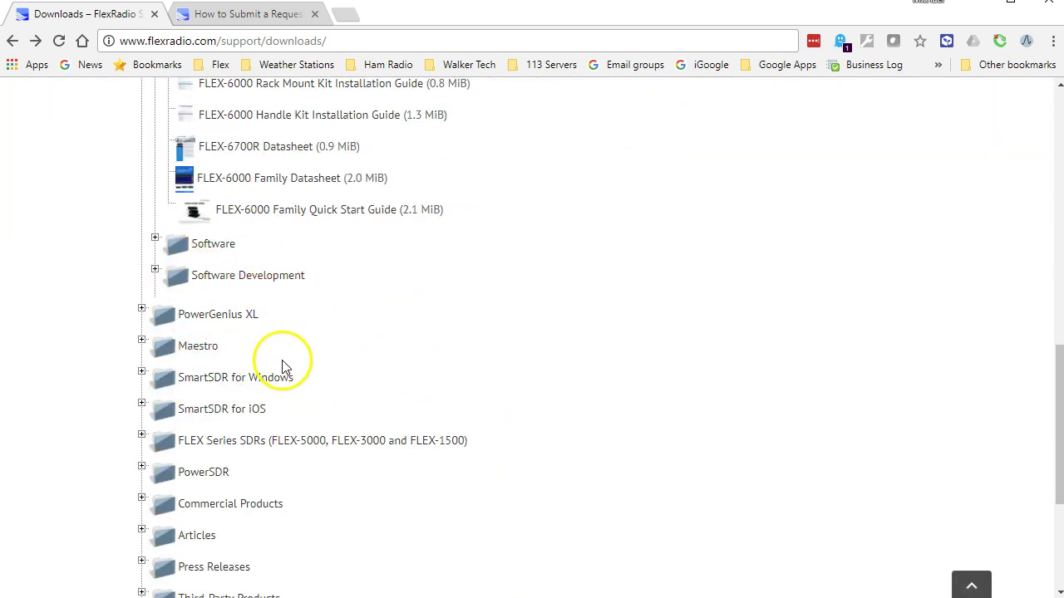
Expand the SmartSDR for Windows Installers folder, review the available installer versions, and collapse it again.
left_click(142, 374)
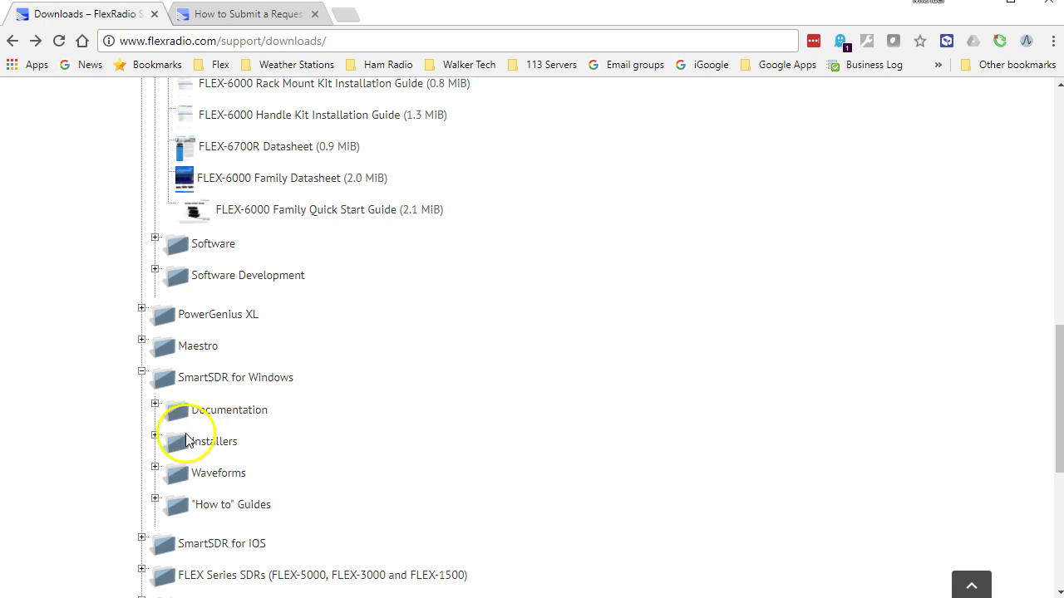
left_click(154, 435)
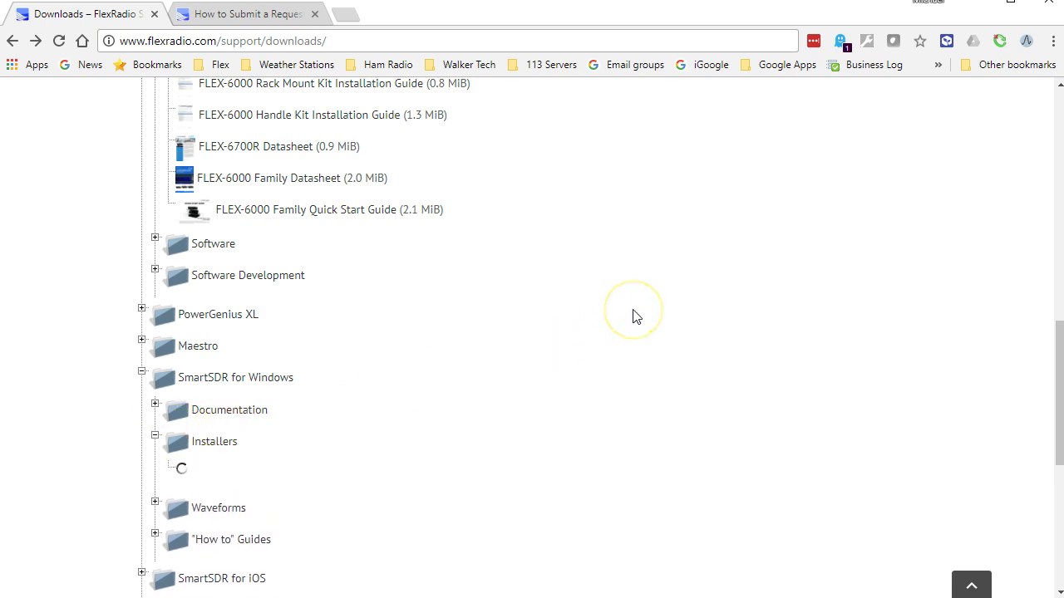
scroll(632, 316, "down", 4)
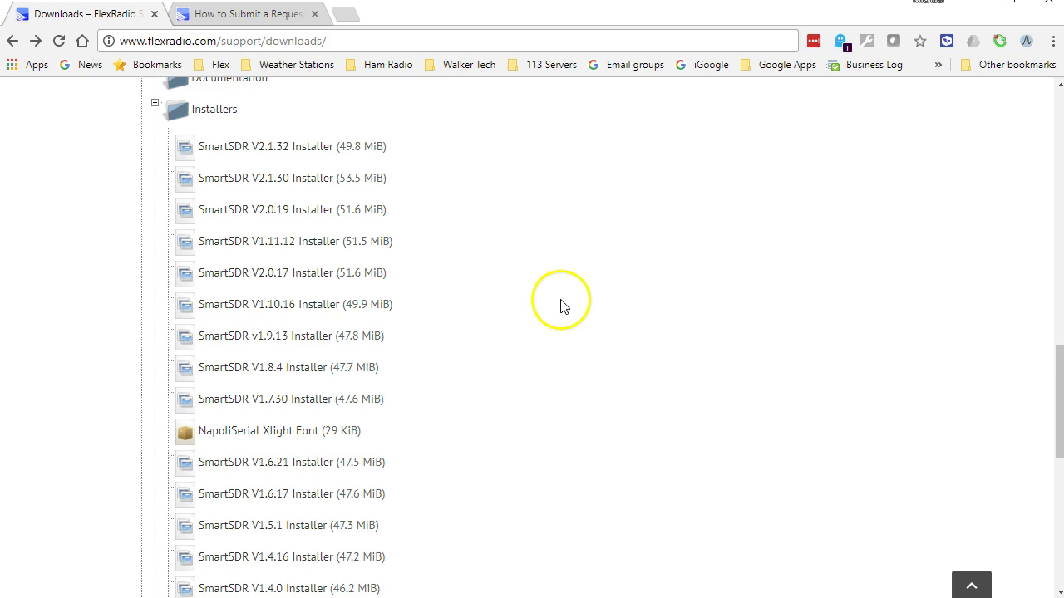
left_click(156, 106)
scroll(48, 287, "up", 1)
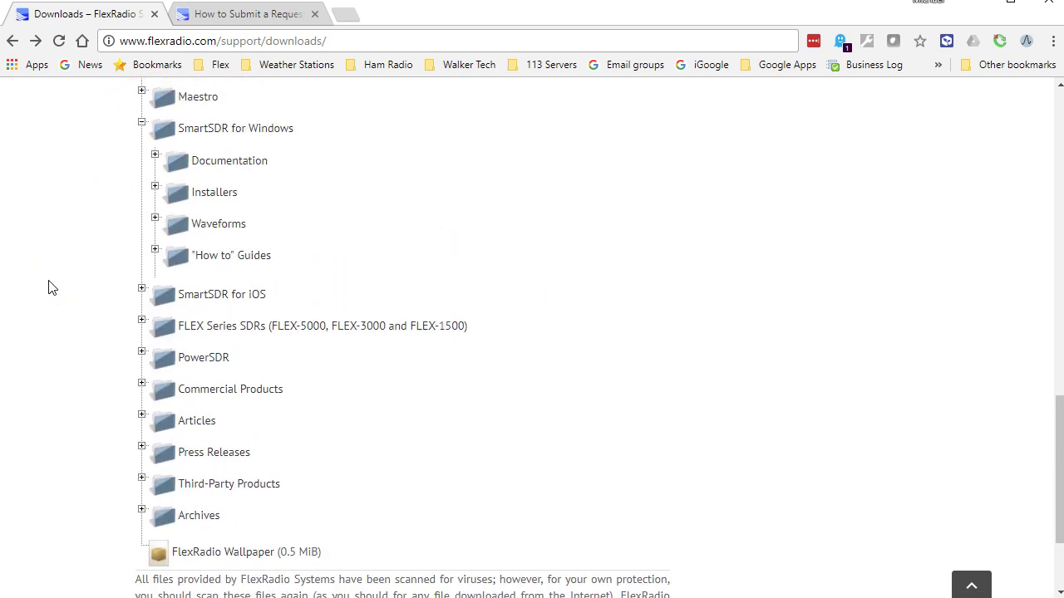
Expand the SmartSDR for Windows Documentation folder and look through its release notes and user guides.
left_click(155, 156)
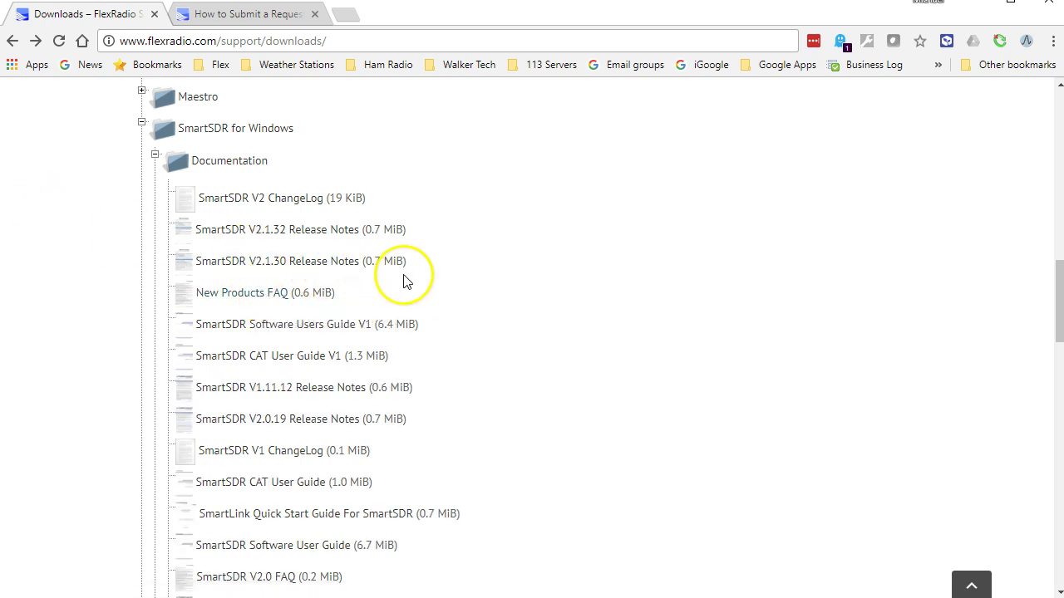
scroll(404, 280, "down", 1)
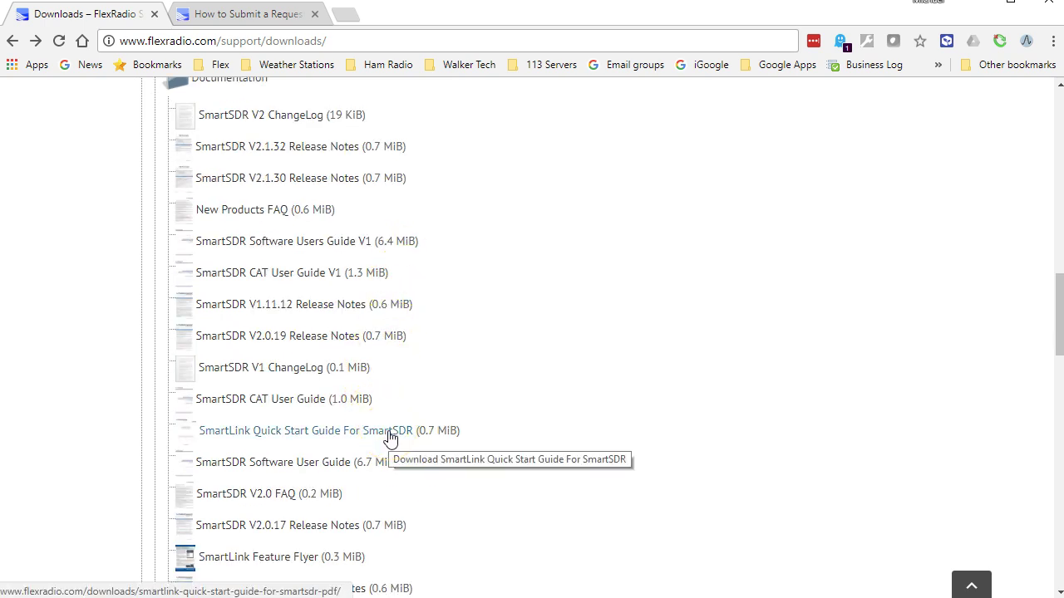
scroll(390, 438, "down", 1)
left_click(431, 425)
scroll(430, 425, "down", 2)
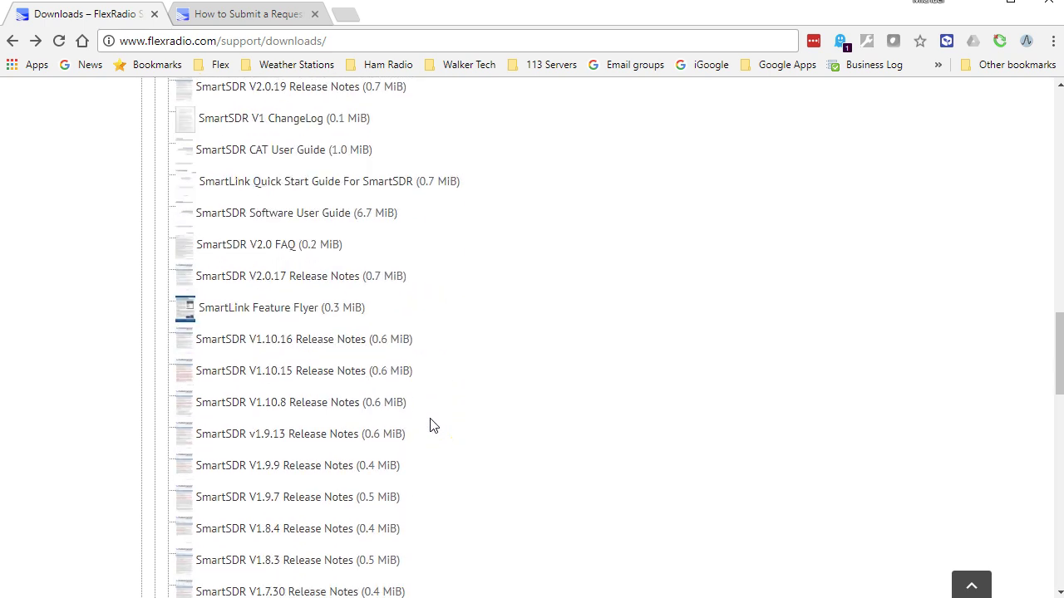
left_click(326, 359)
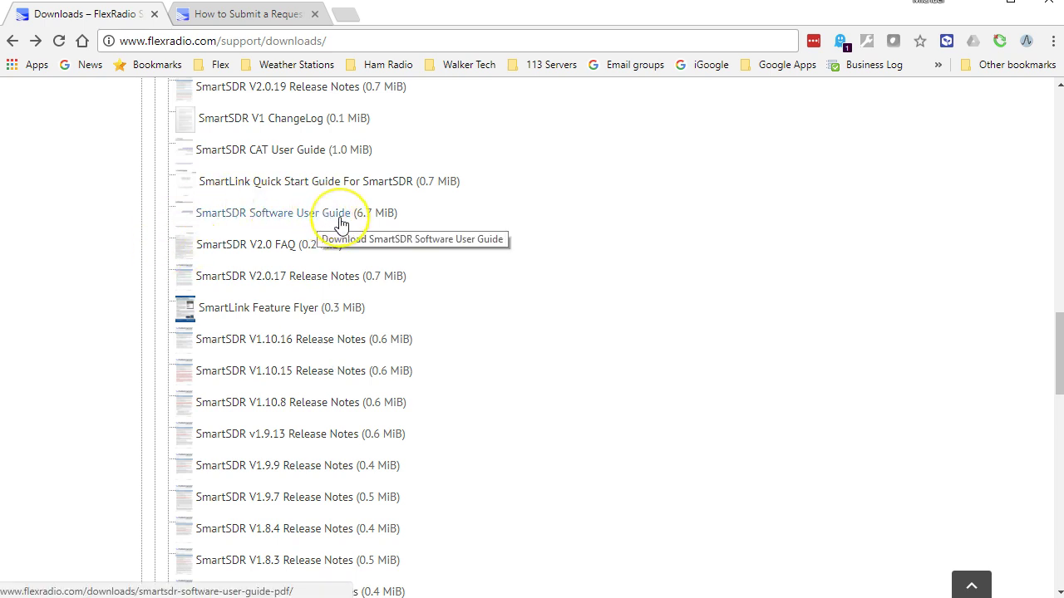
left_click_drag(387, 214, 206, 214)
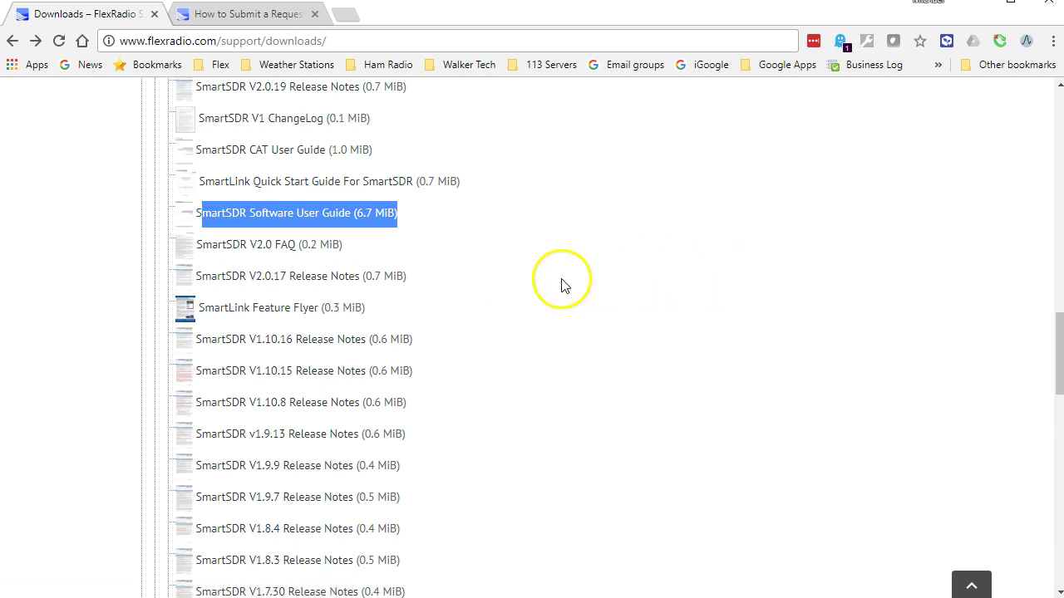
left_click(383, 249)
Open the SmartSDR Software User Guide download page and review its description and file details.
left_click(364, 212)
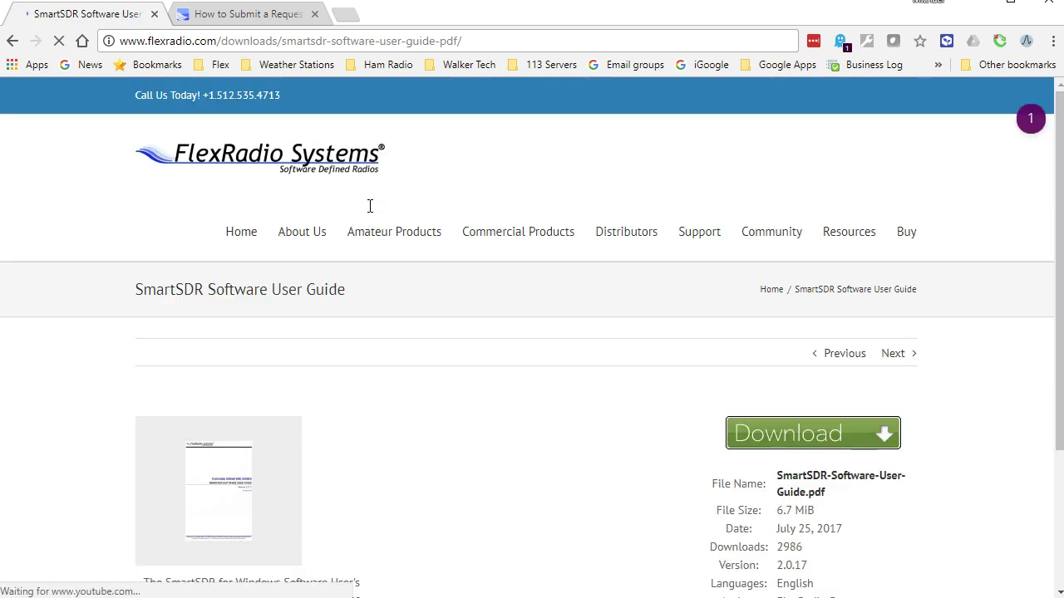
left_click(238, 306)
scroll(522, 430, "down", 2)
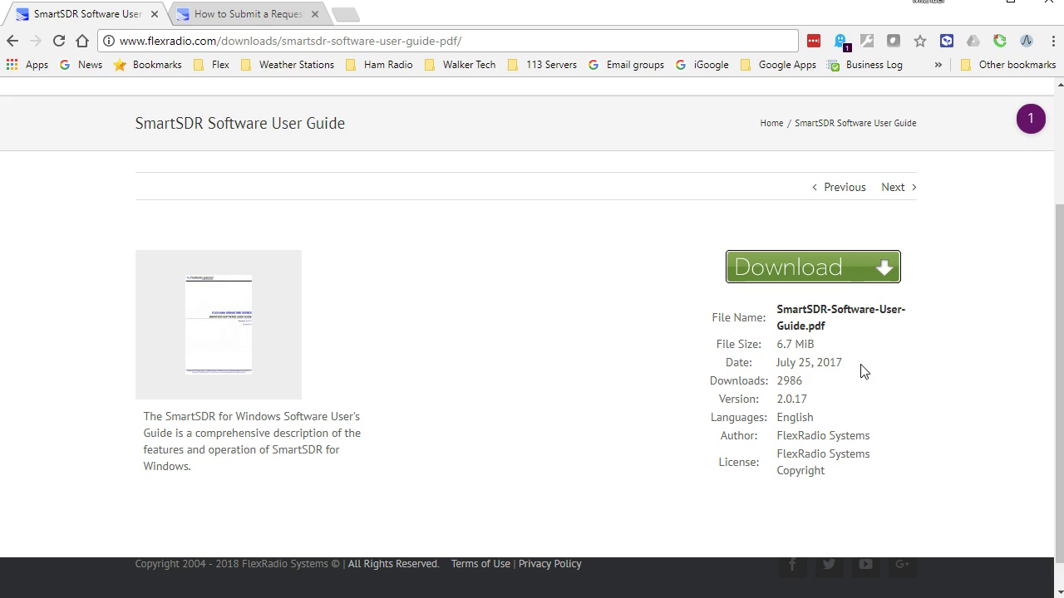
Return to the Downloads page and expand the Software folder under FLEX Signature Series SDRs (FLEX-6000 Family).
left_click(13, 42)
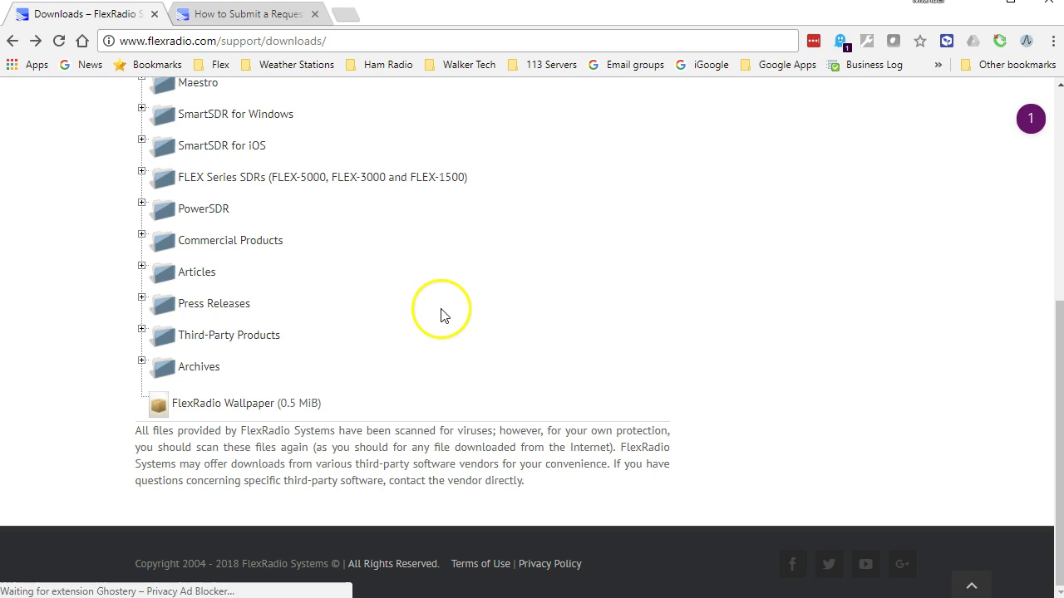
scroll(389, 290, "up", 4)
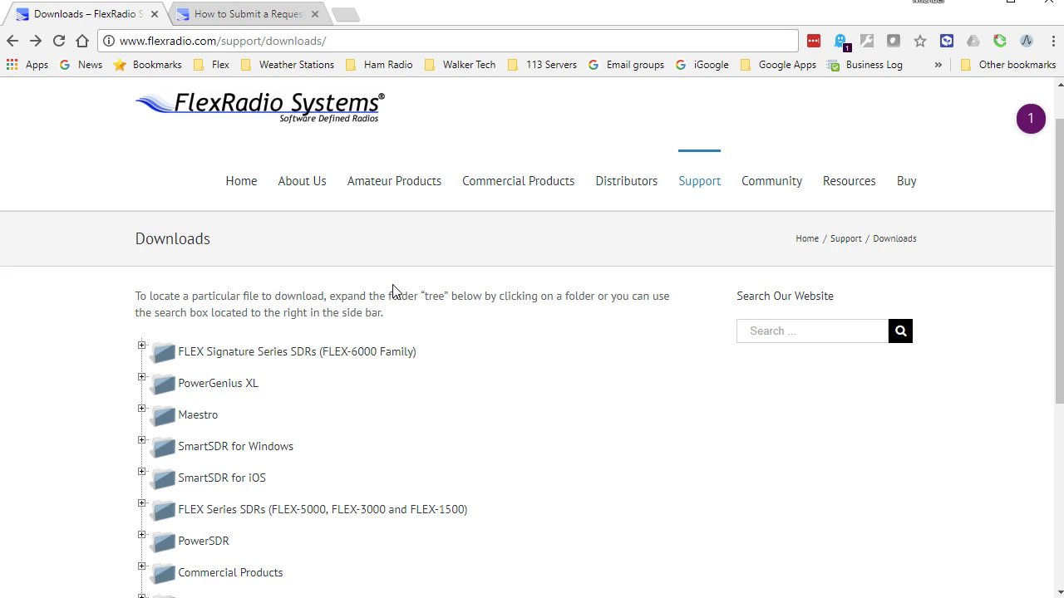
left_click(141, 346)
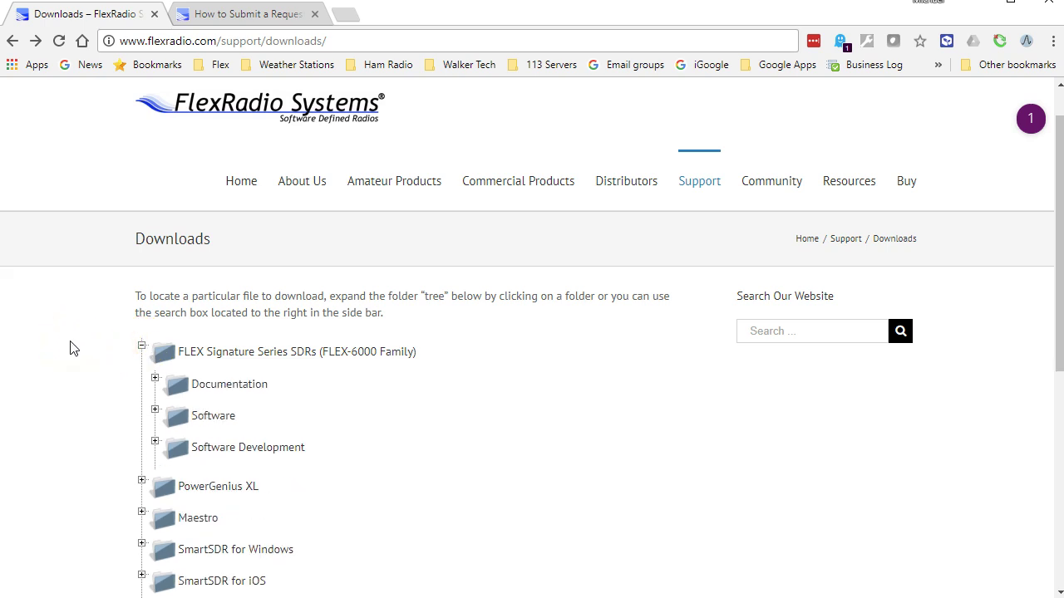
left_click(154, 410)
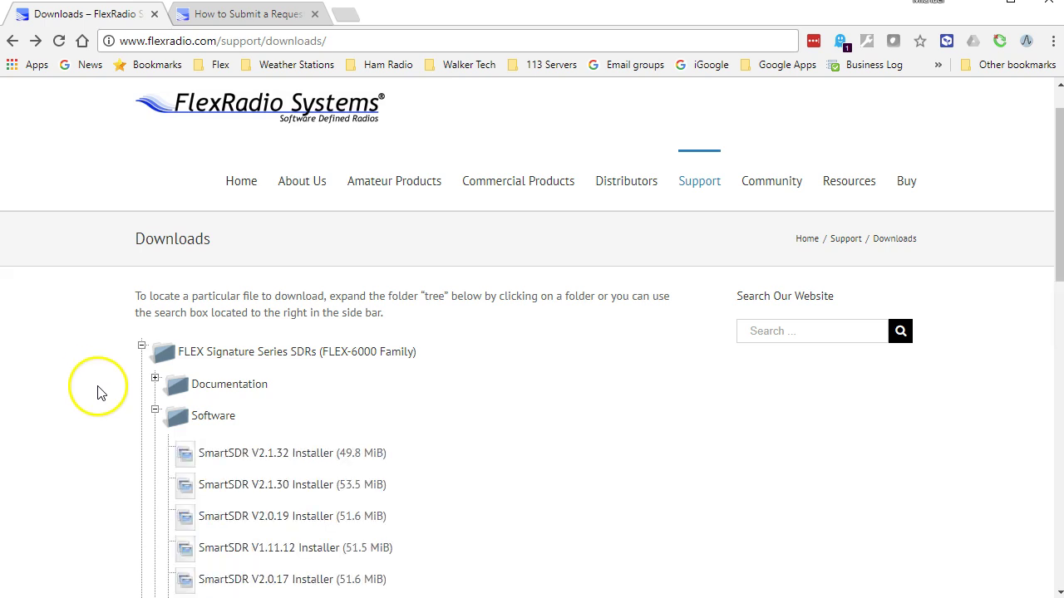
Switch from the Downloads page to the desktop and launch SmartSDR v2.1.32.
scroll(91, 384, "down", 2)
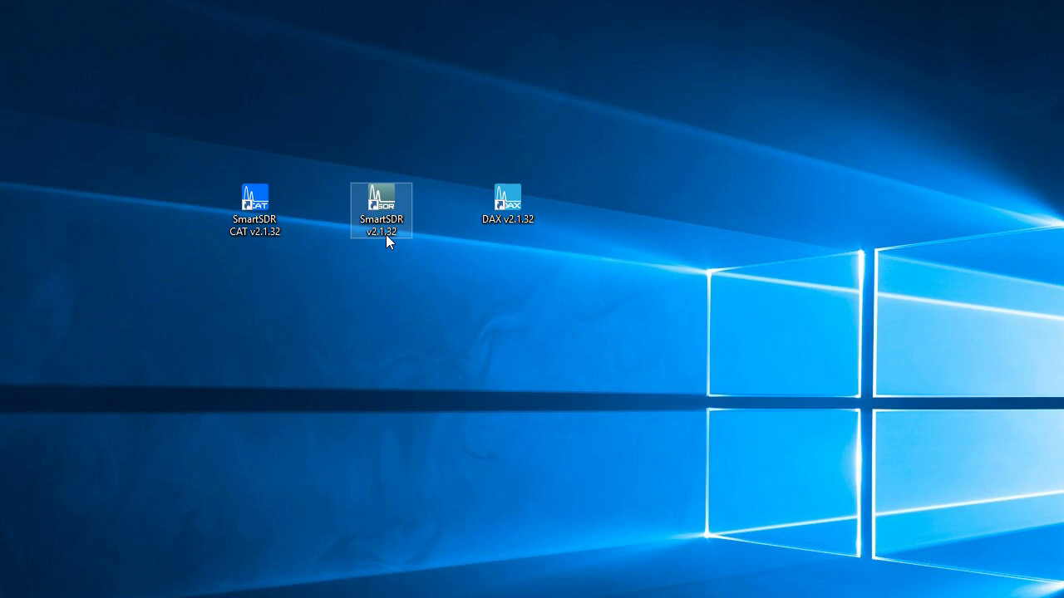
left_click_drag(173, 143, 691, 264)
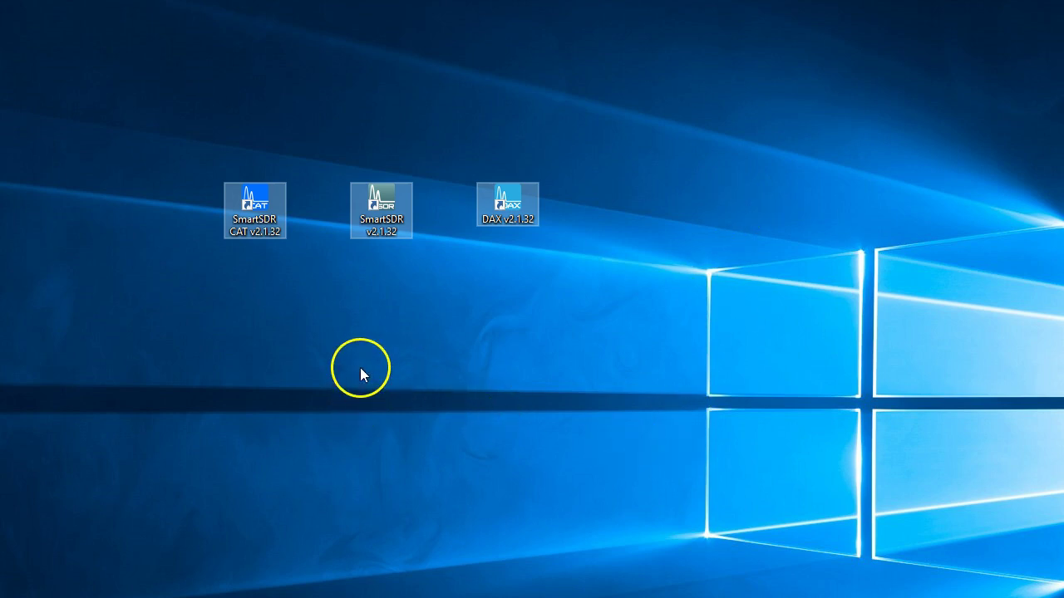
left_click(391, 210)
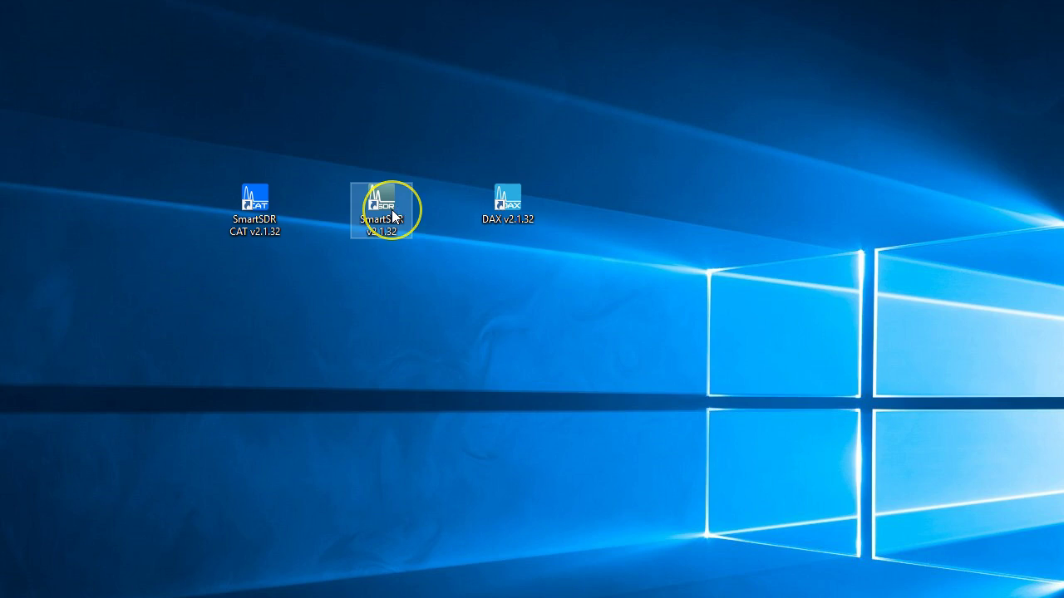
double_click(391, 209)
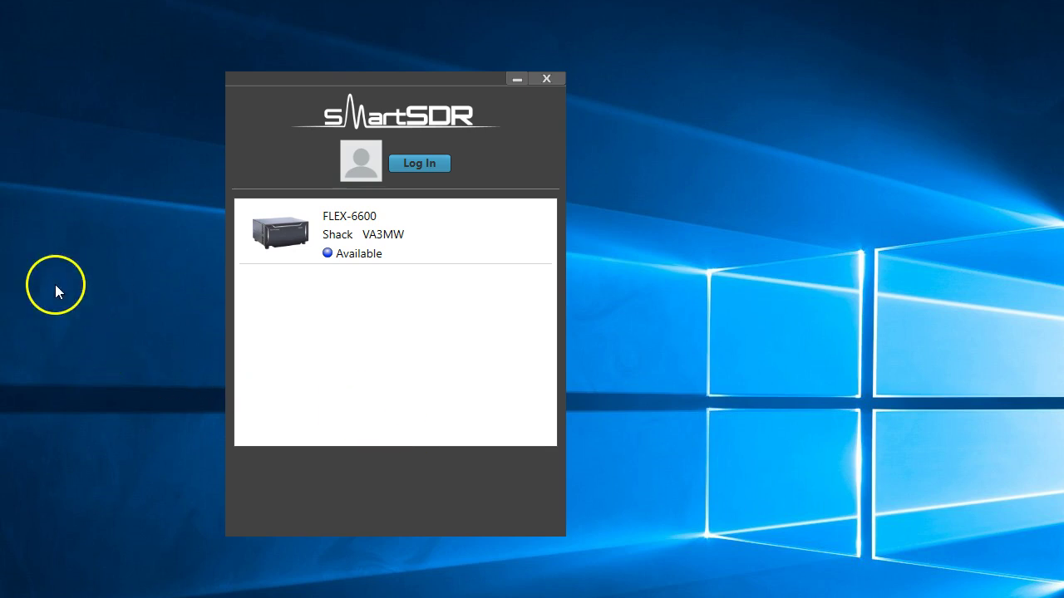
Check the FLEX-6600's radio details in the SmartSDR radio chooser and connect to that radio.
mouse_move(289, 241)
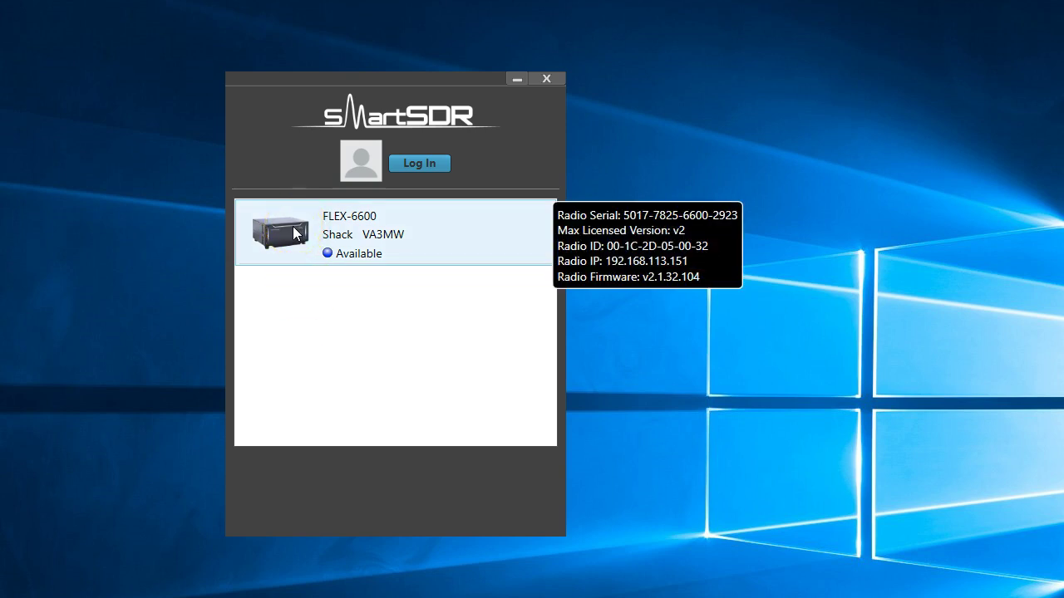
left_click(281, 293)
left_click(279, 234)
mouse_move(285, 241)
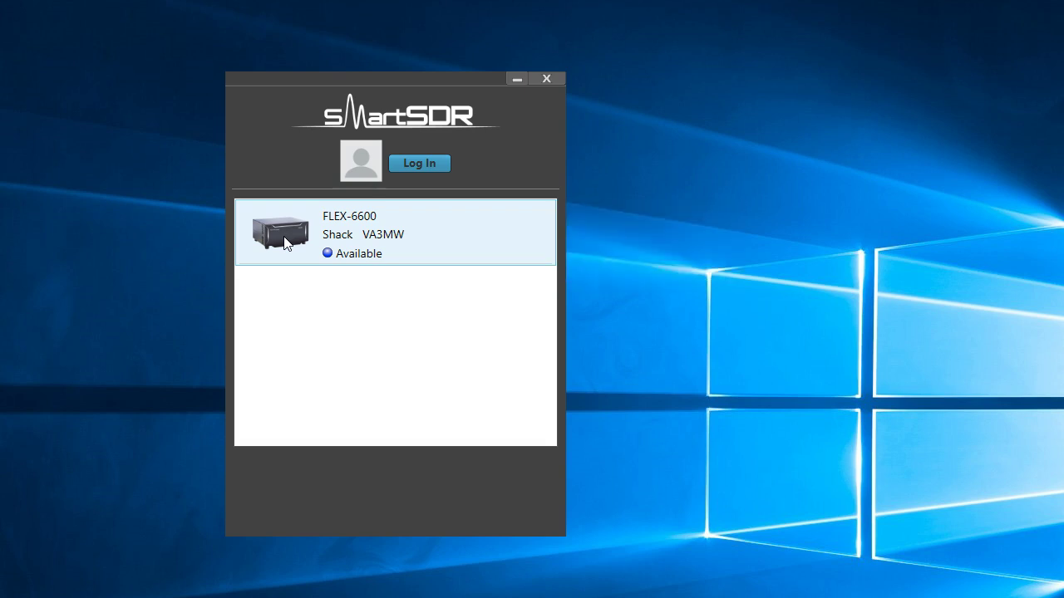
left_click(501, 178)
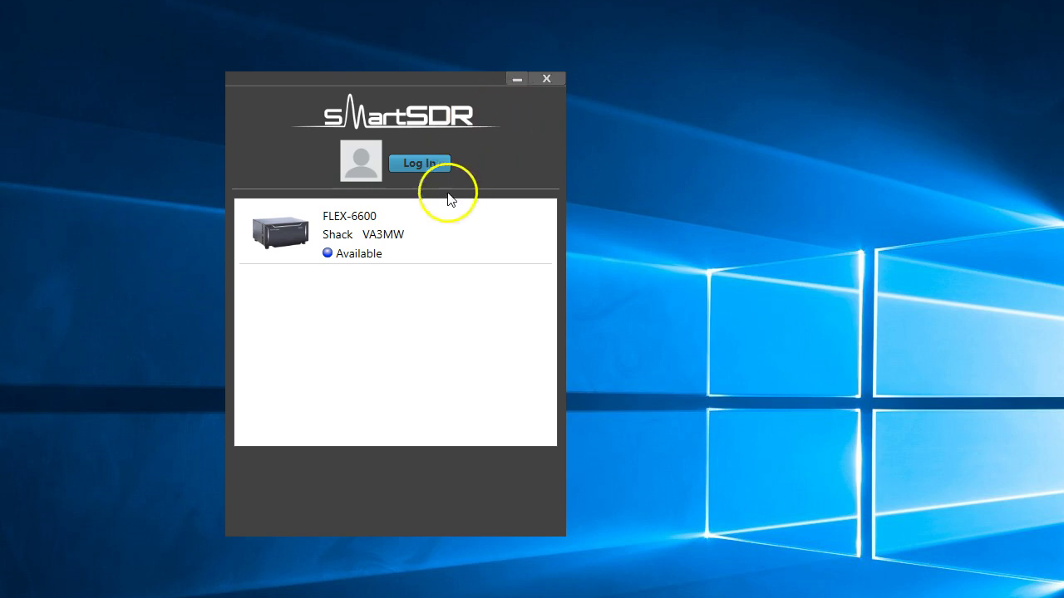
double_click(280, 220)
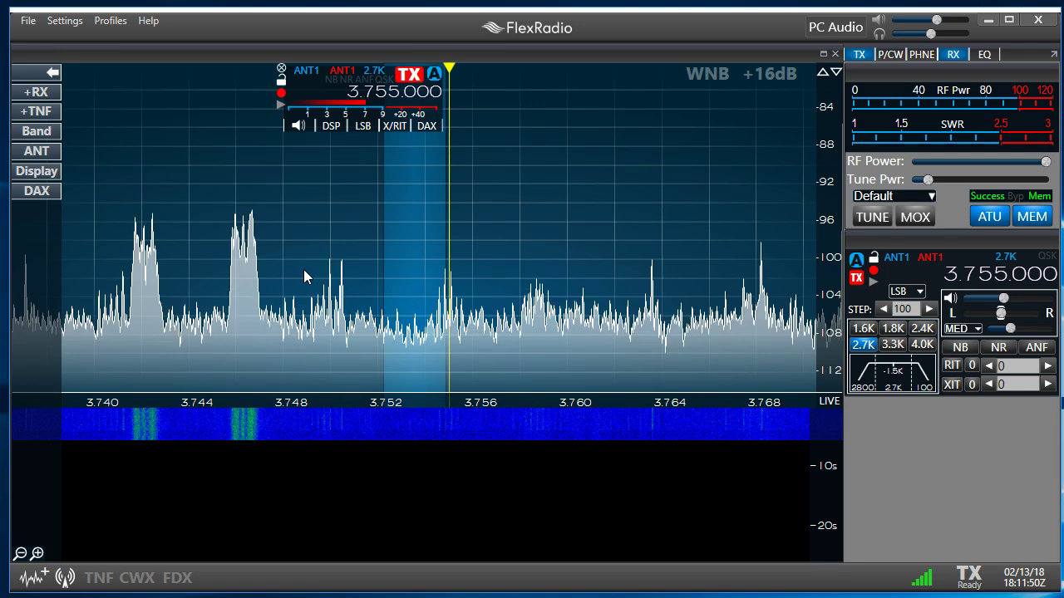
Switch the panadapter to the 40 m band and locate the speaker and headphone volume controls.
left_click(33, 130)
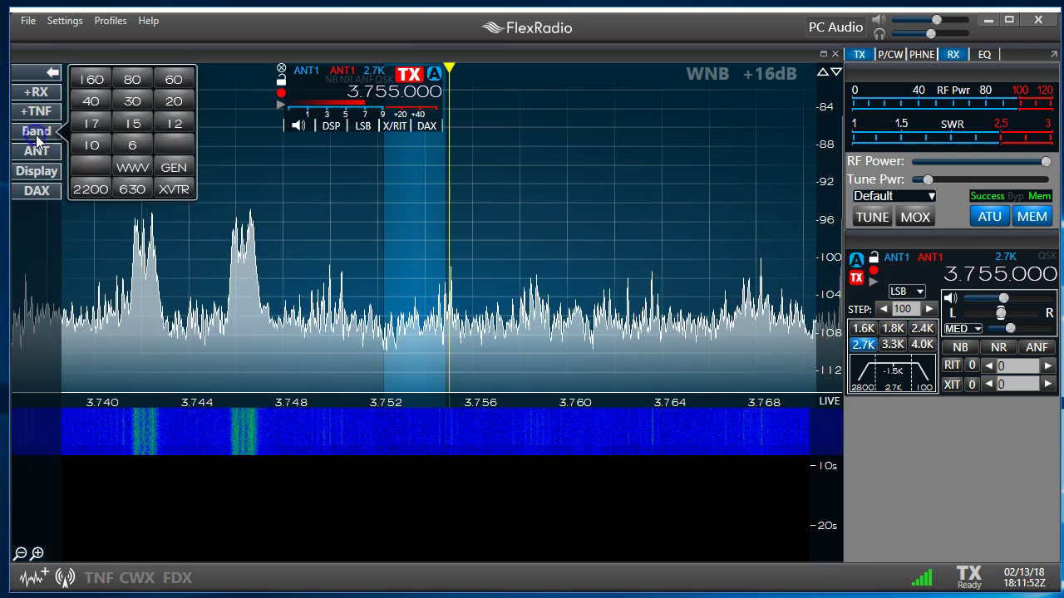
left_click(103, 102)
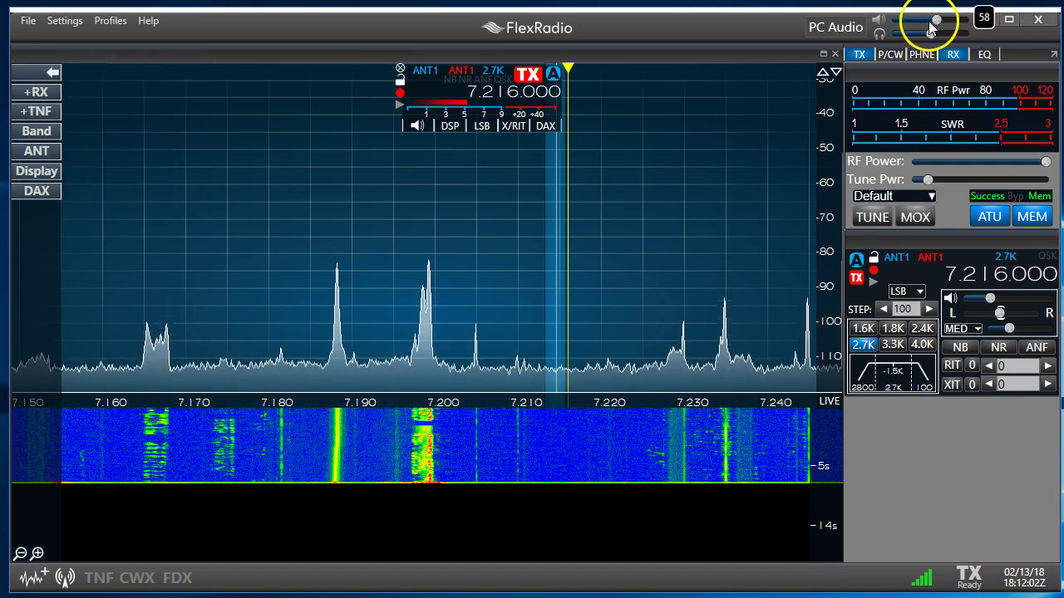
left_click(876, 36)
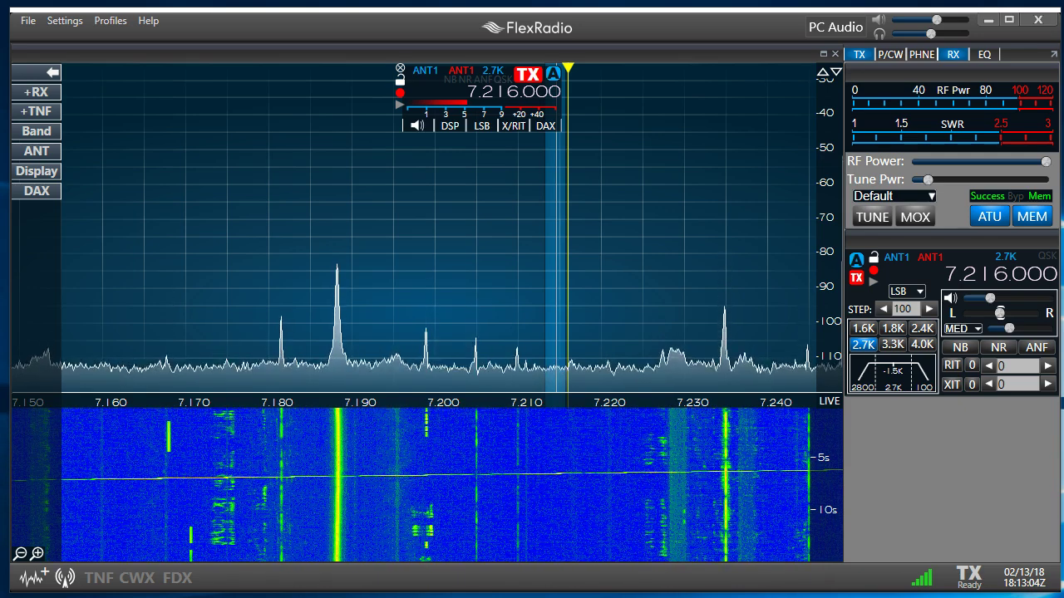
Examine the playback and recording devices in the Windows Sound settings, including the default devices, and close the dialog.
left_click_drag(0, 0, 494, 176)
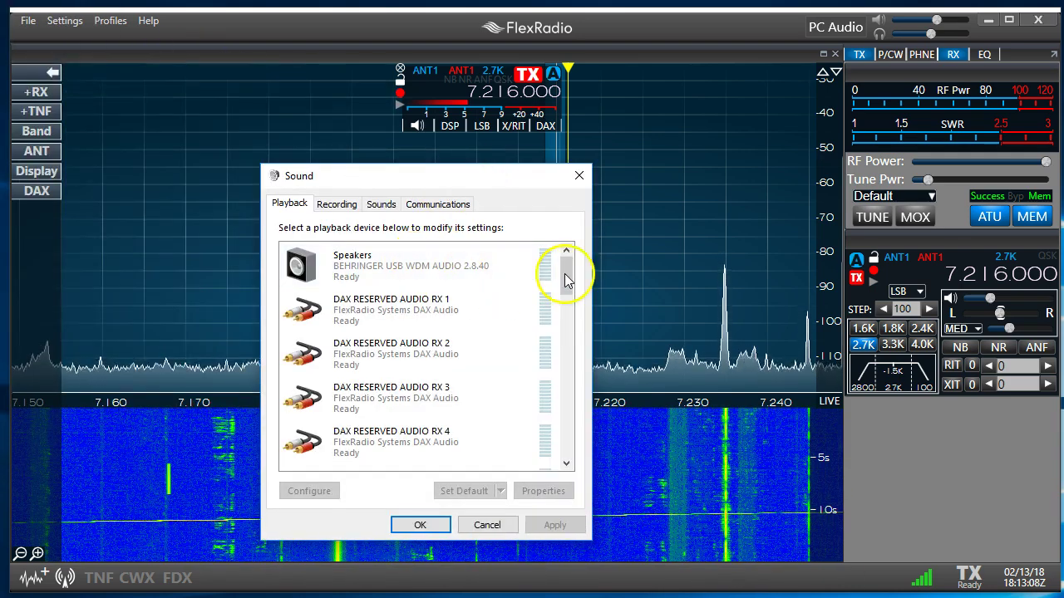
left_click_drag(570, 270, 581, 391)
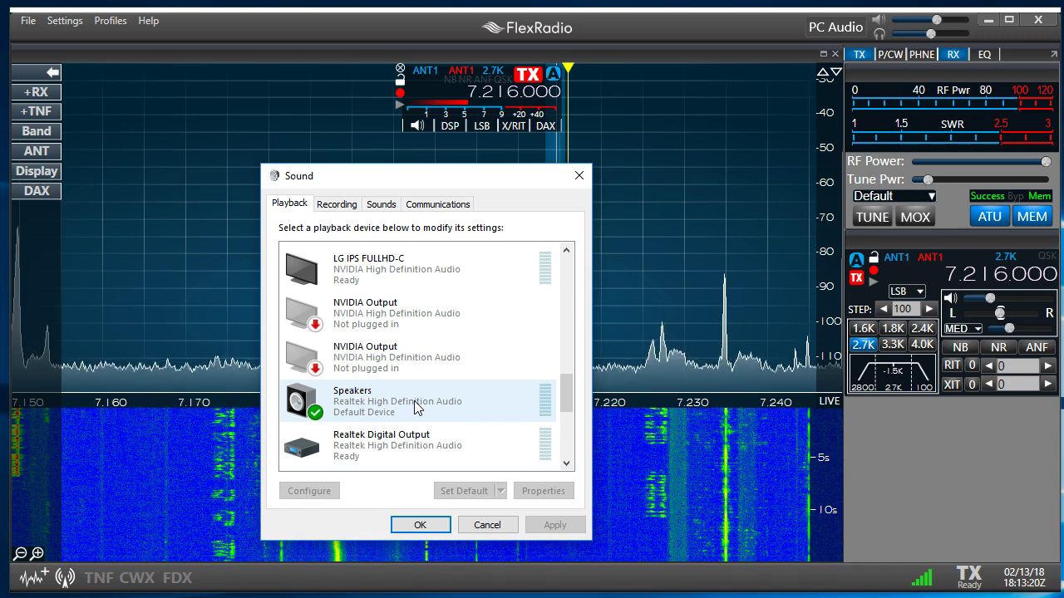
left_click(348, 212)
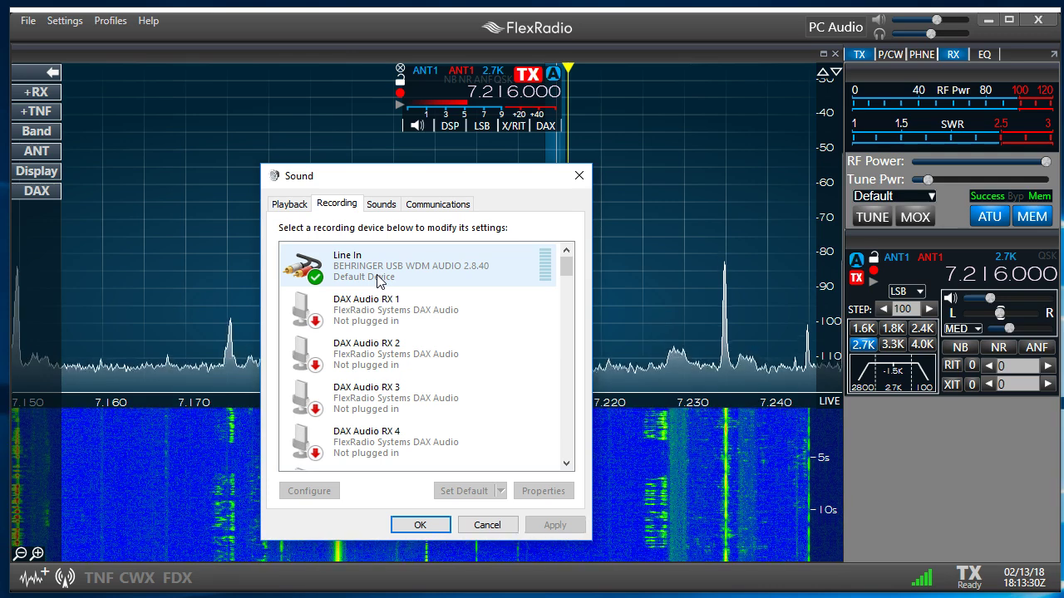
left_click_drag(568, 267, 579, 430)
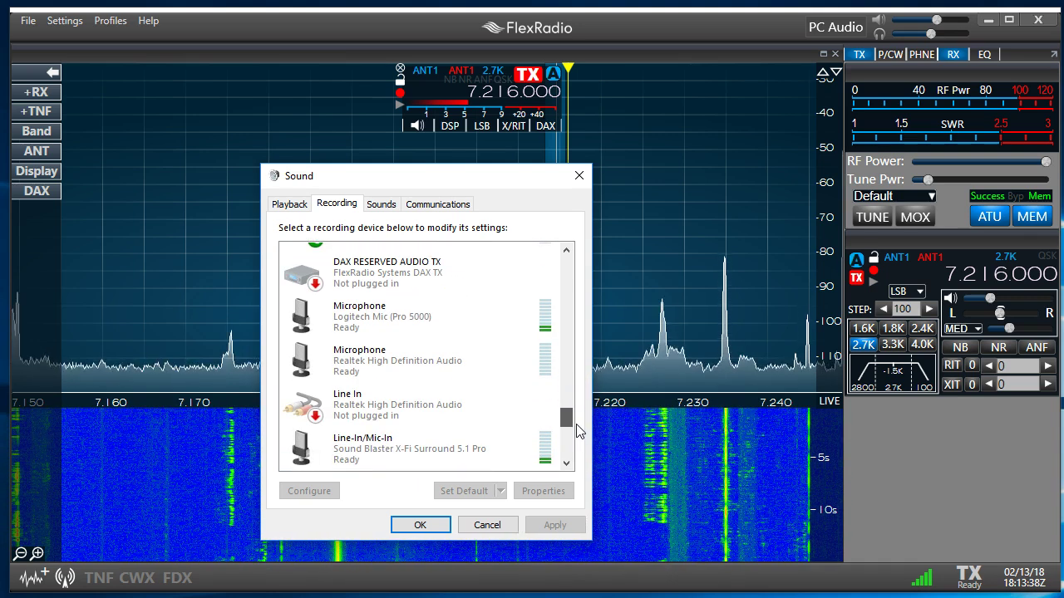
left_click(452, 449)
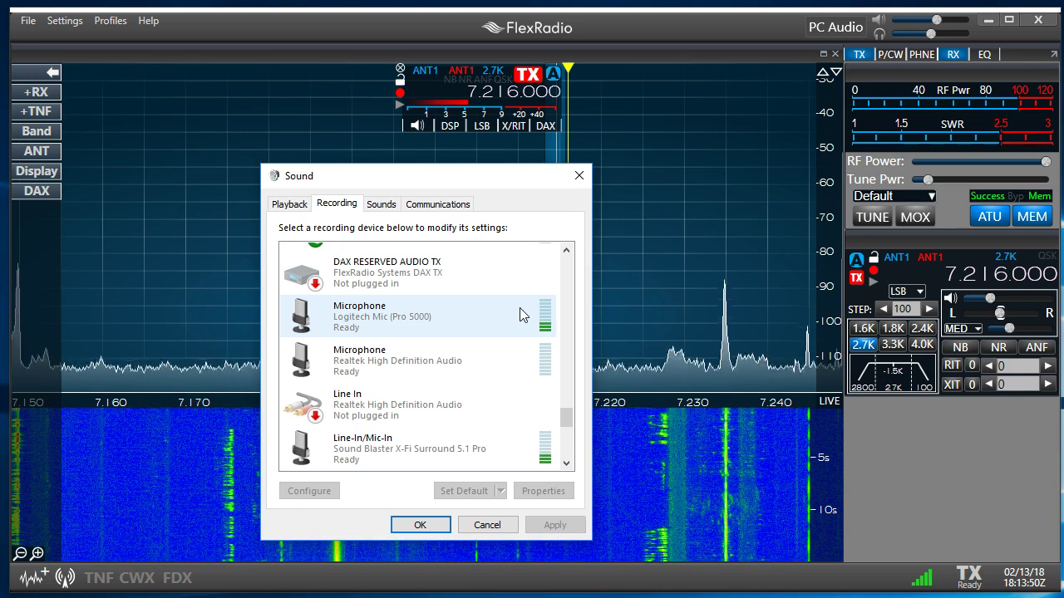
left_click(420, 525)
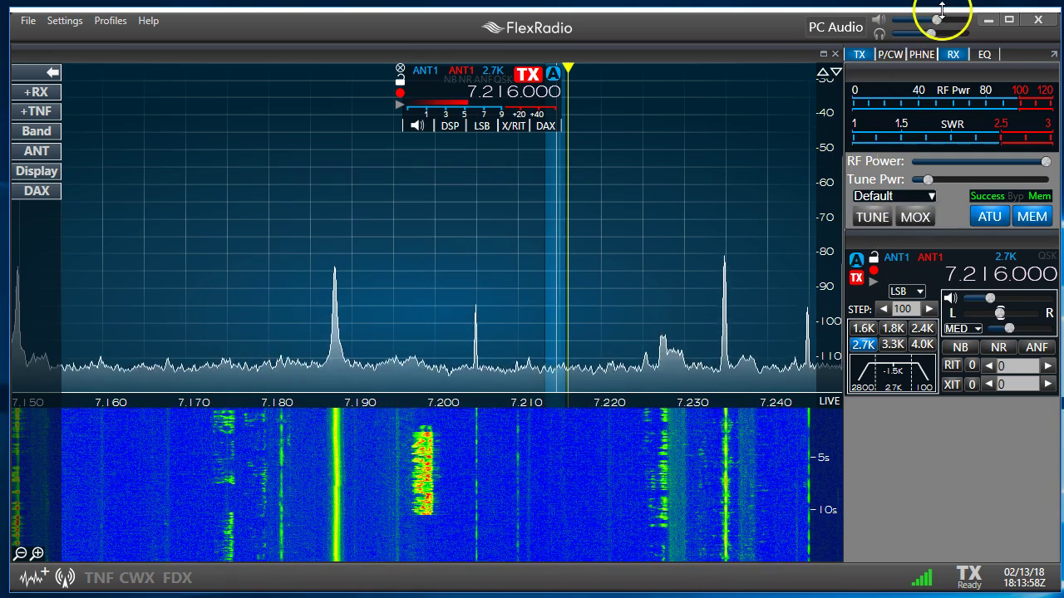
Raise the master speaker volume slightly, and adjust slice A's volume and left/right audio balance.
mouse_move(936, 22)
left_mouse_down()
mouse_move(919, 22)
mouse_move(944, 20)
left_mouse_up()
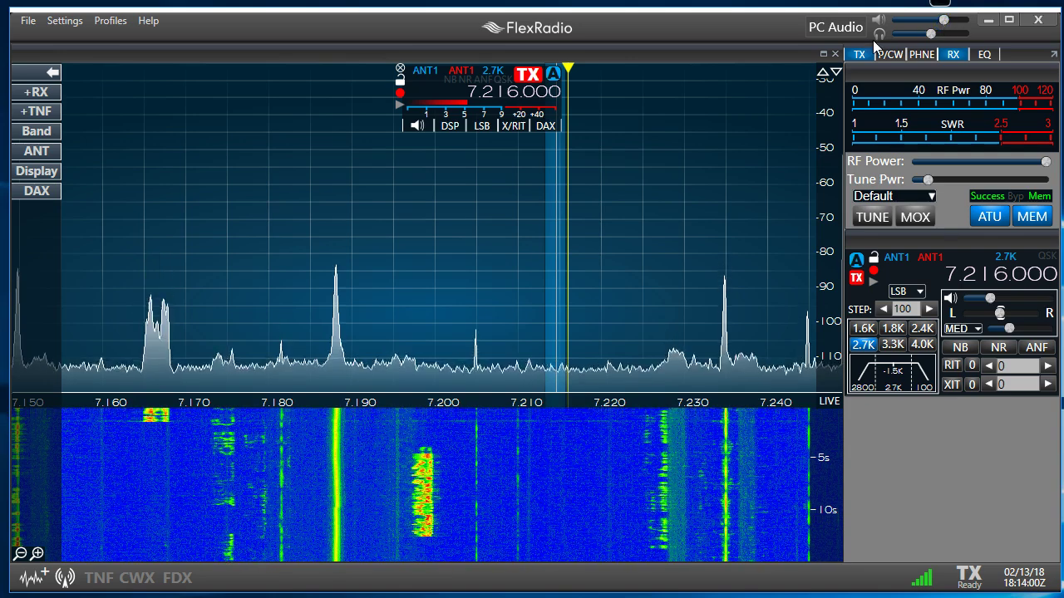
left_click(417, 126)
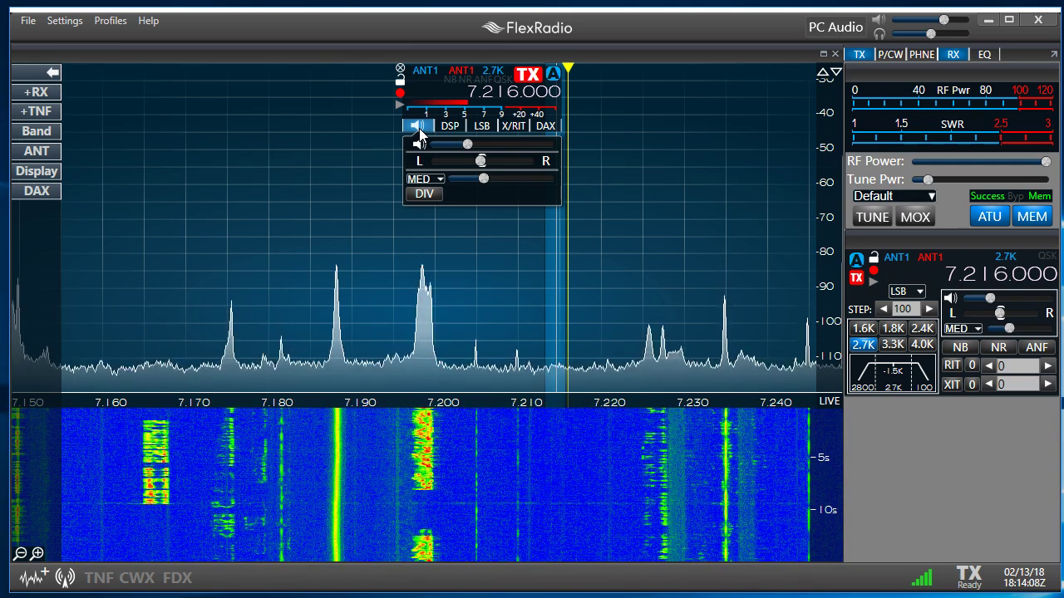
left_click_drag(467, 141, 459, 145)
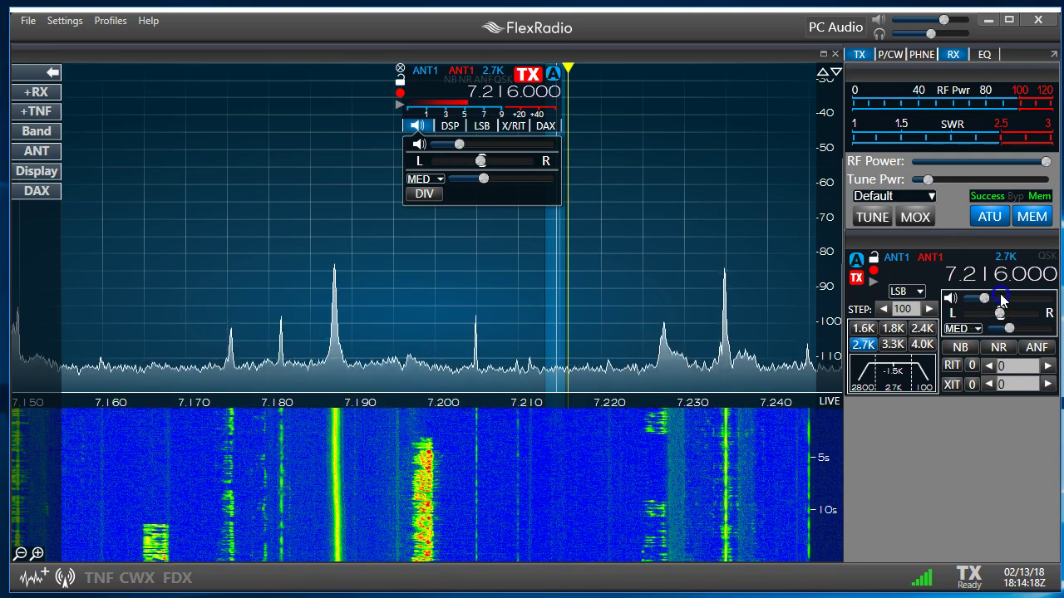
left_click_drag(989, 301, 998, 305)
mouse_move(481, 161)
left_mouse_down()
mouse_move(437, 163)
mouse_move(541, 166)
mouse_move(484, 165)
left_mouse_up()
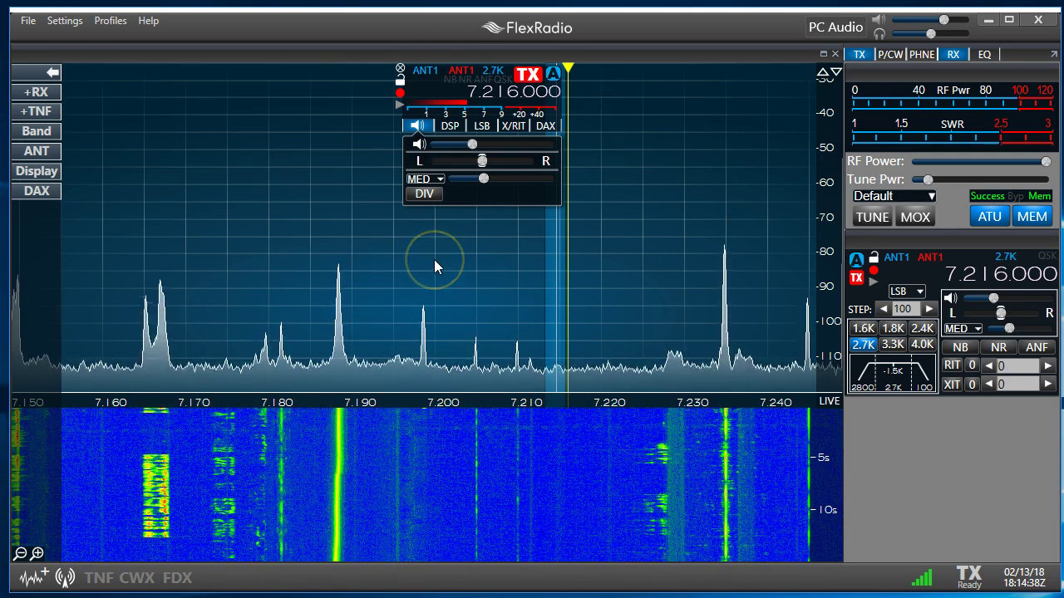
Examine slice A's receive antenna, transmit antenna and filter width options without changing them.
left_click(427, 70)
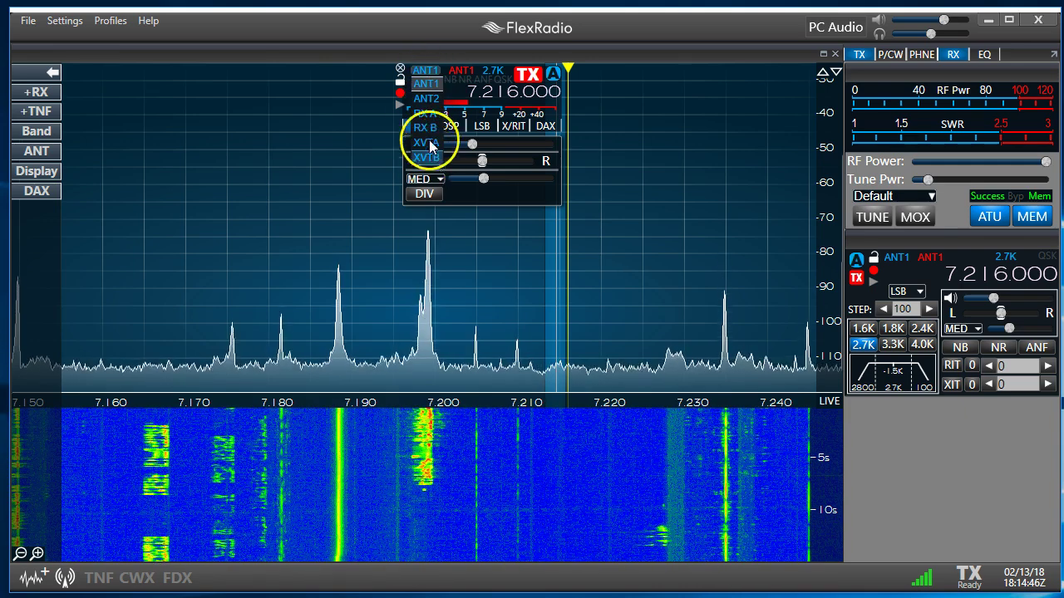
left_click(462, 75)
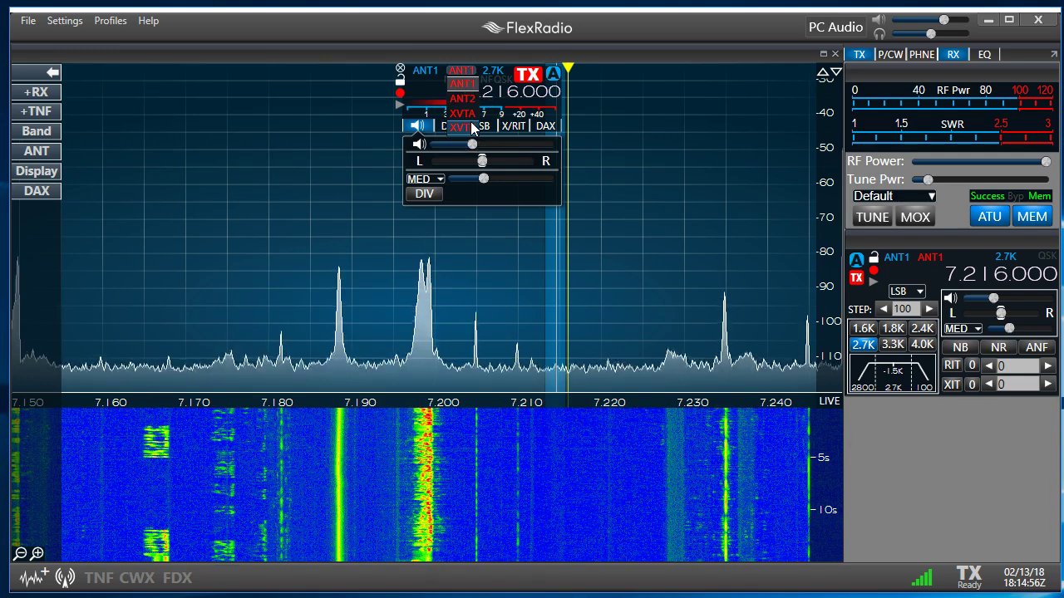
left_click(492, 75)
left_click(534, 181)
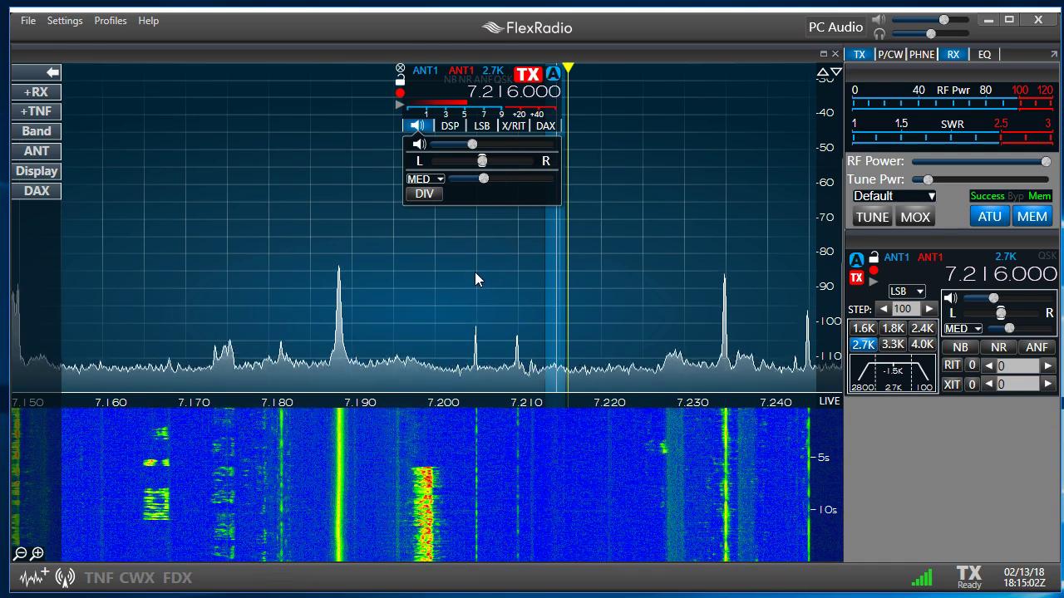
left_click(496, 118)
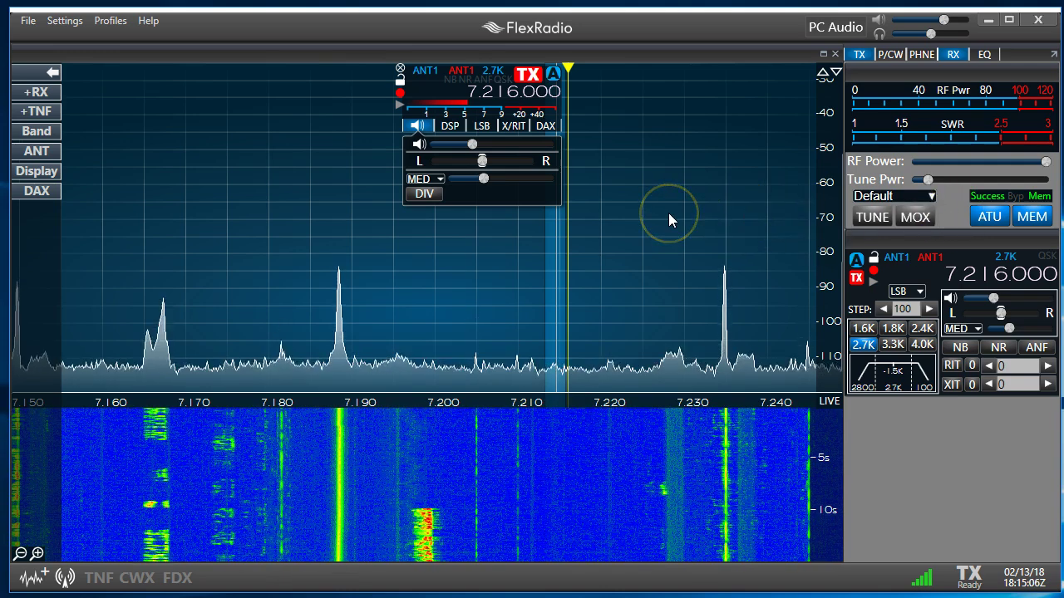
Bypass the antenna tuner and run an ATU tune on 7.216 MHz, repeating the bypass and tune once more.
left_click(988, 215)
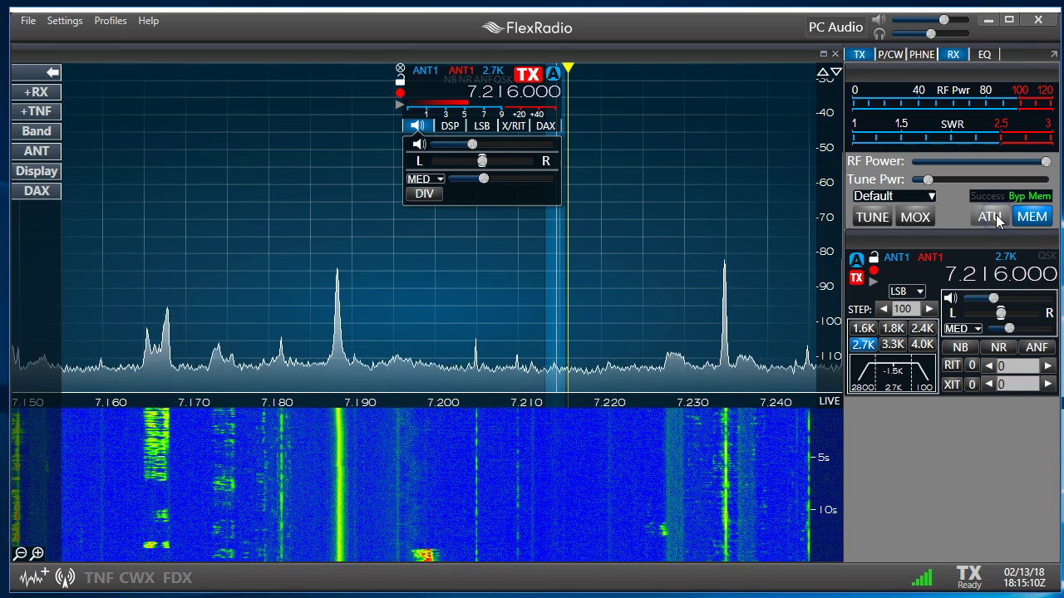
left_click(997, 218)
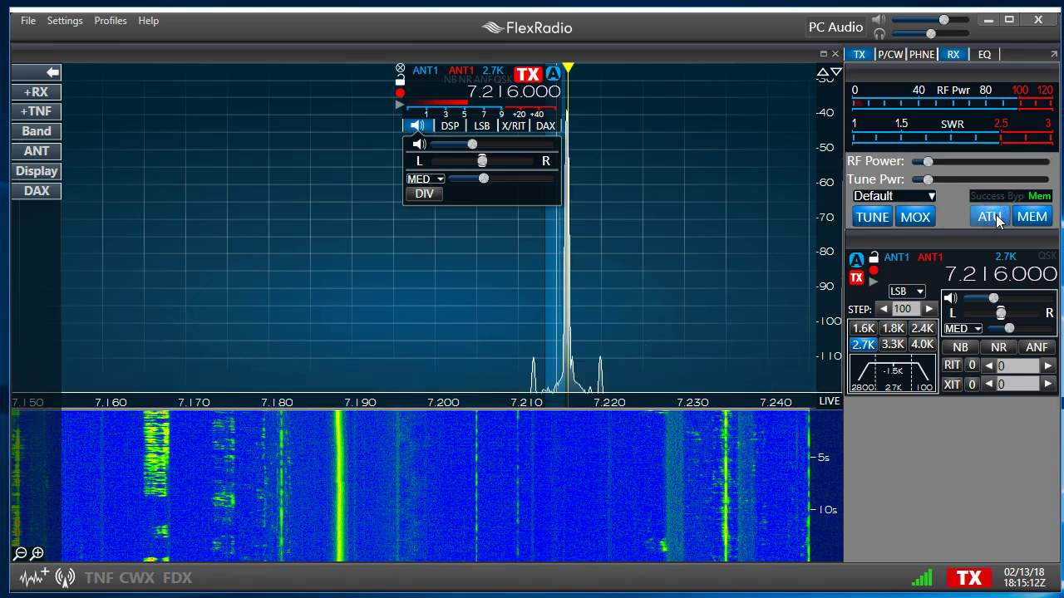
left_click(1011, 216)
left_click(997, 386)
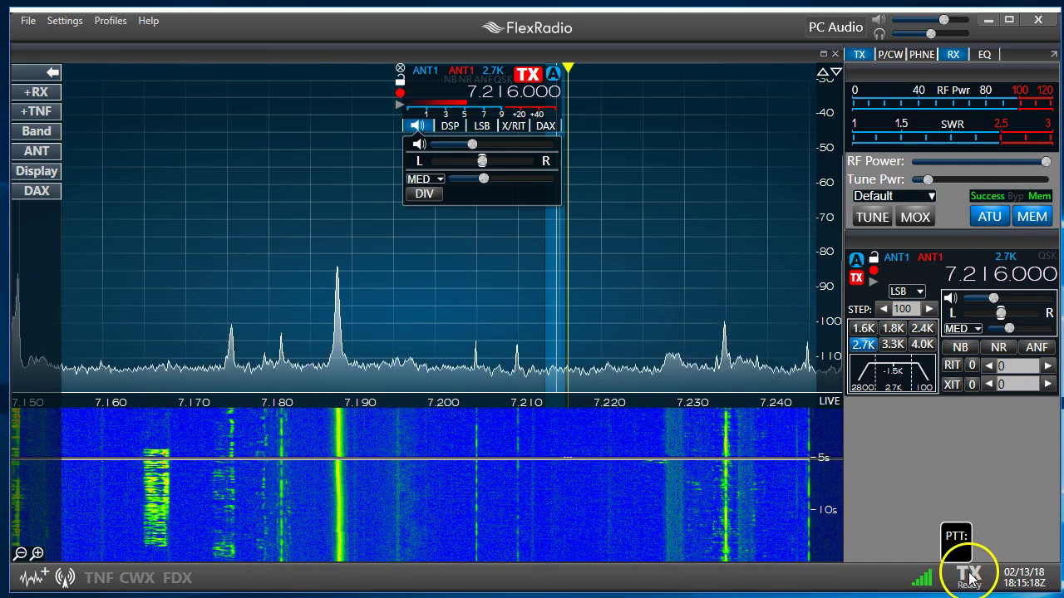
left_click(997, 216)
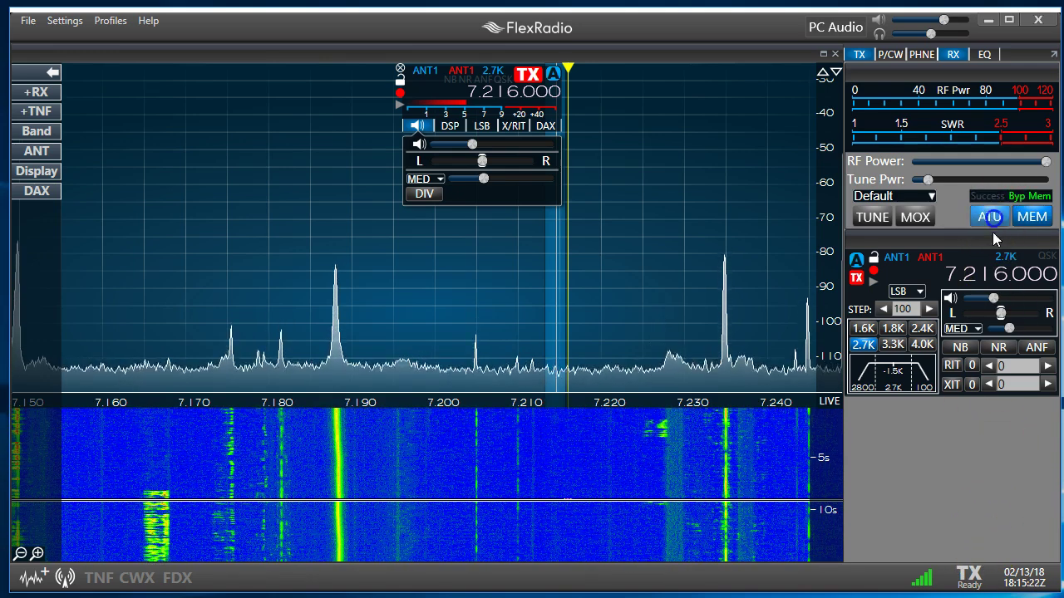
left_click(989, 216)
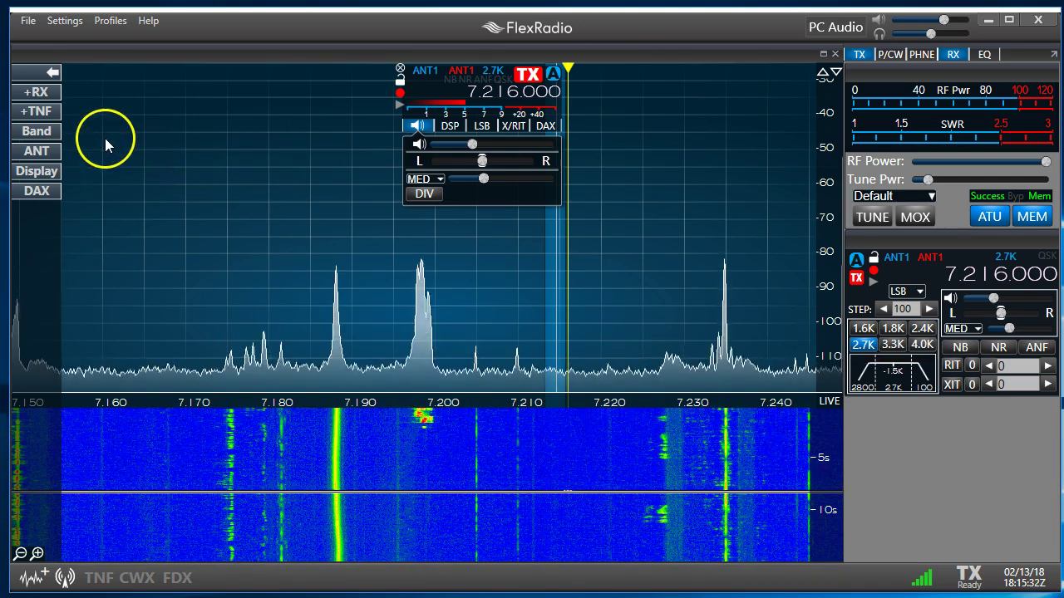
Switch the panadapter to the 20 m band and return it to the 40 m band.
left_click(41, 133)
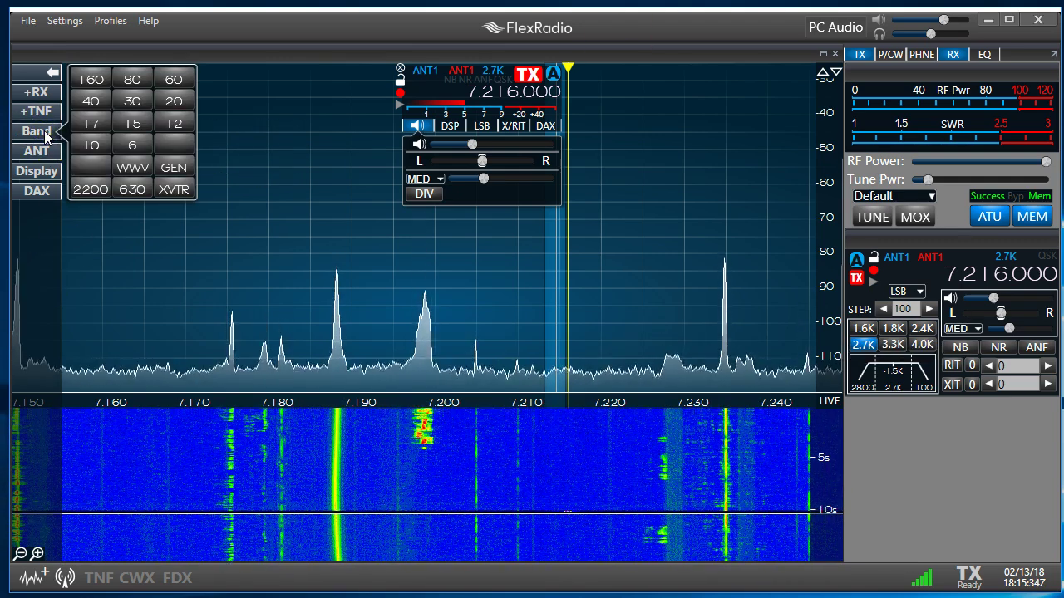
left_click(177, 101)
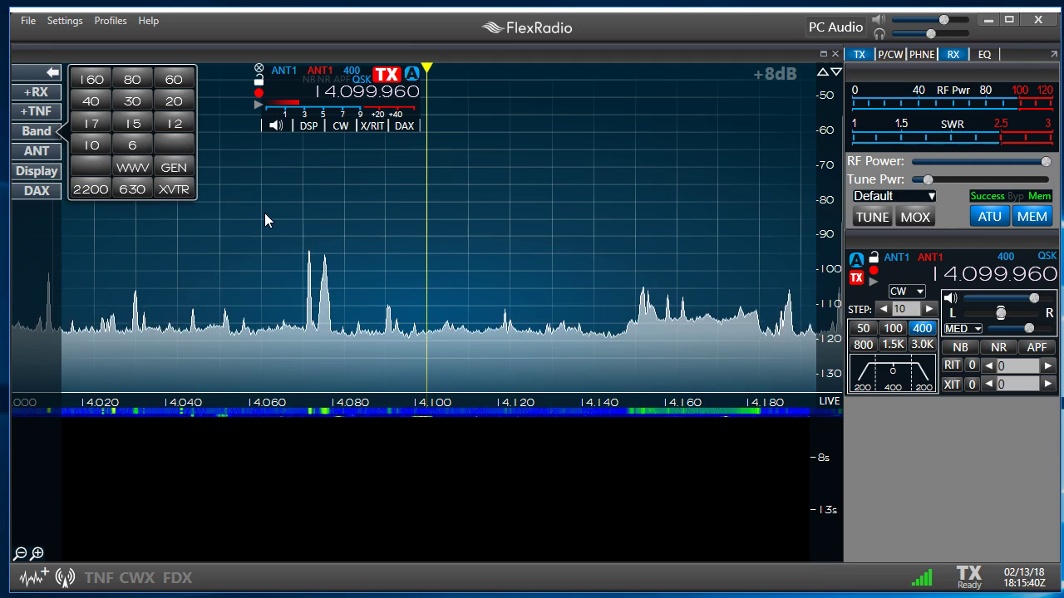
left_click(48, 134)
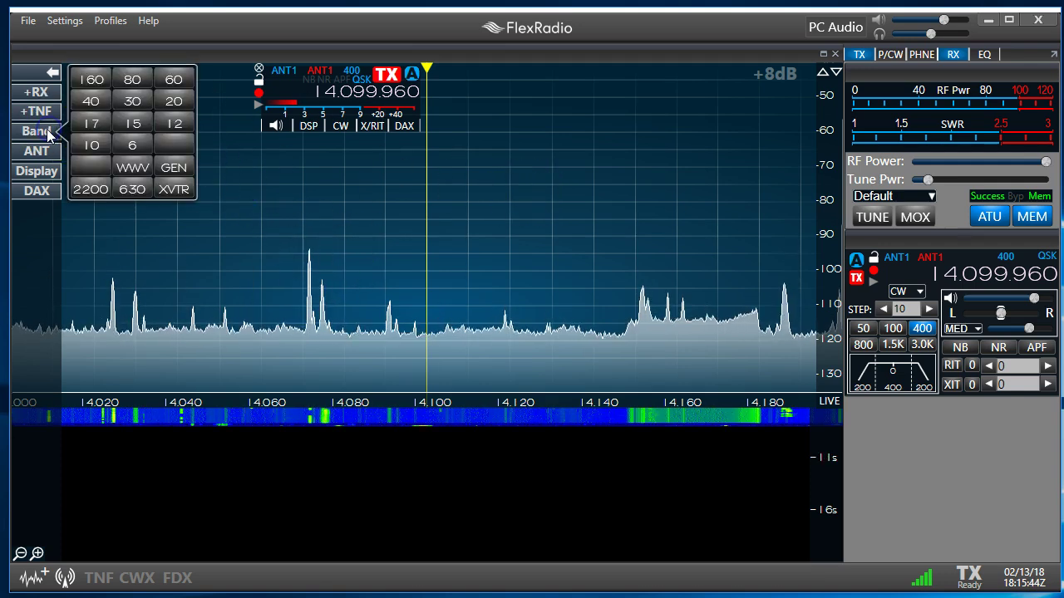
left_click(98, 101)
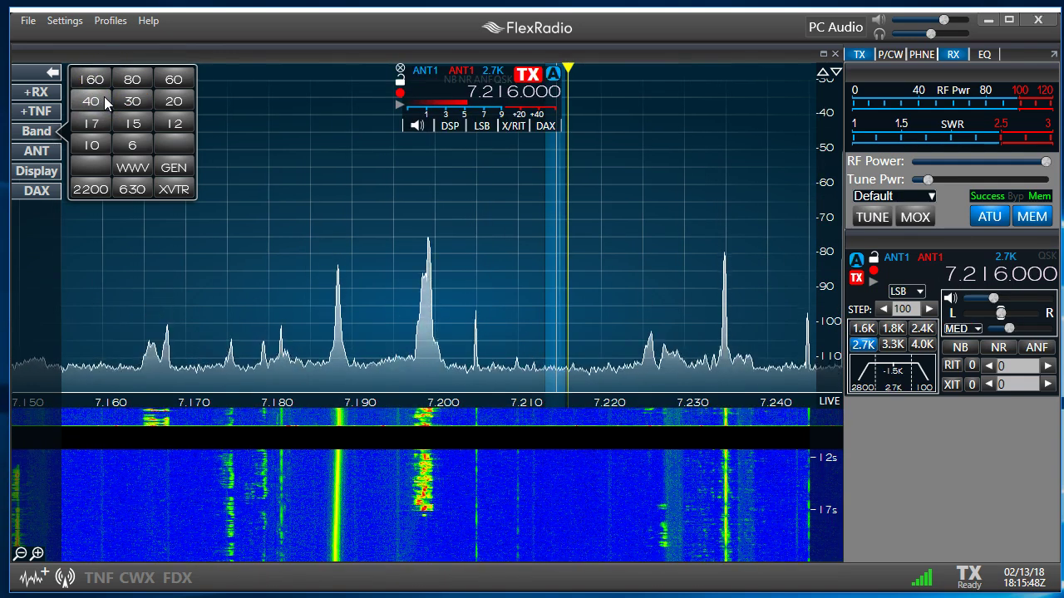
left_click(98, 95)
Open the radio setup window and examine its general, network, GPS, transmit and phone/CW settings.
left_click(65, 23)
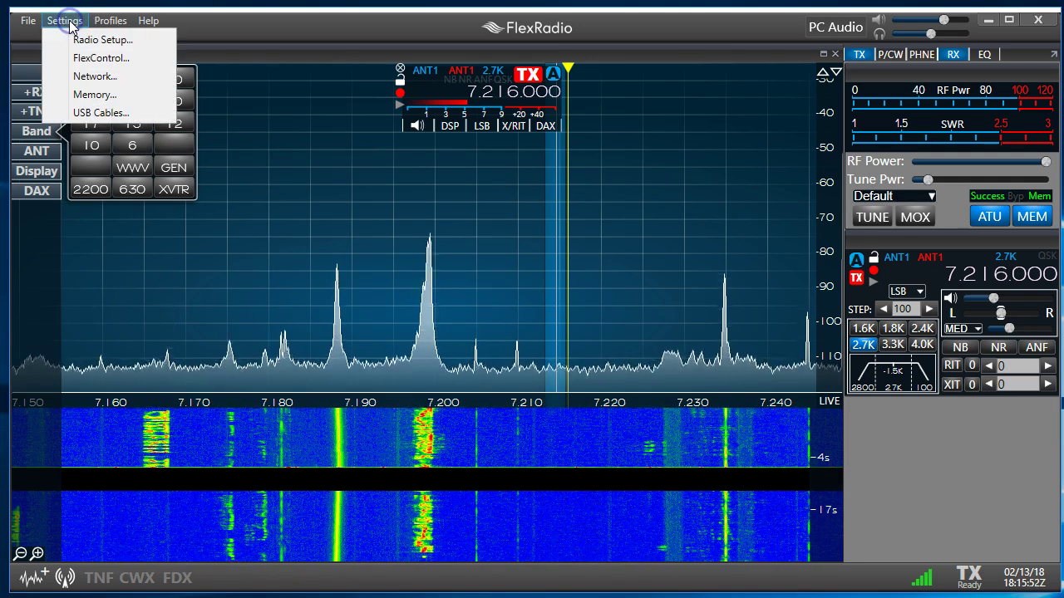
left_click(91, 42)
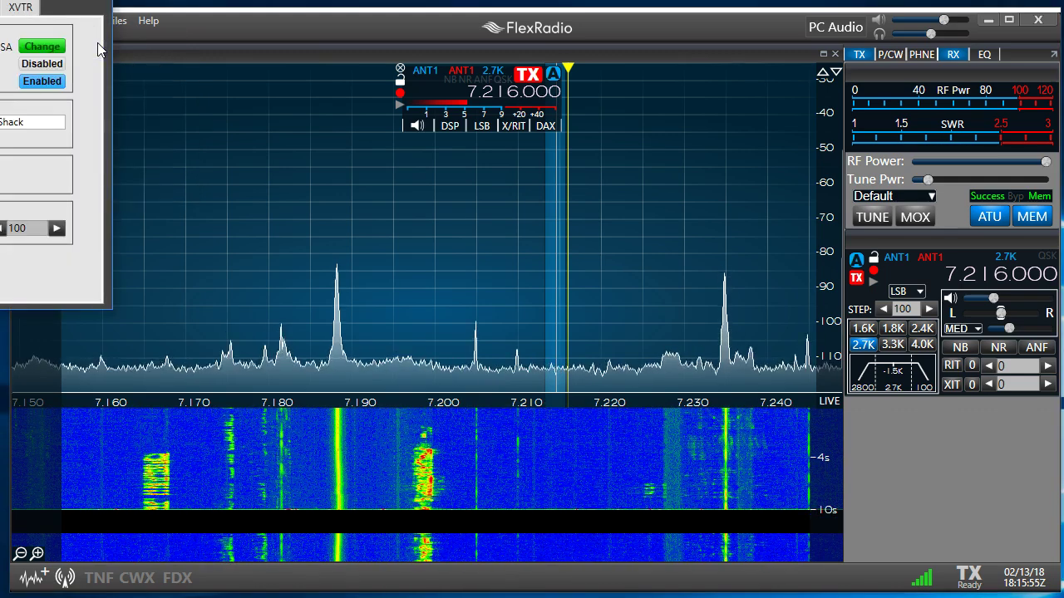
left_click_drag(0, 0, 286, 82)
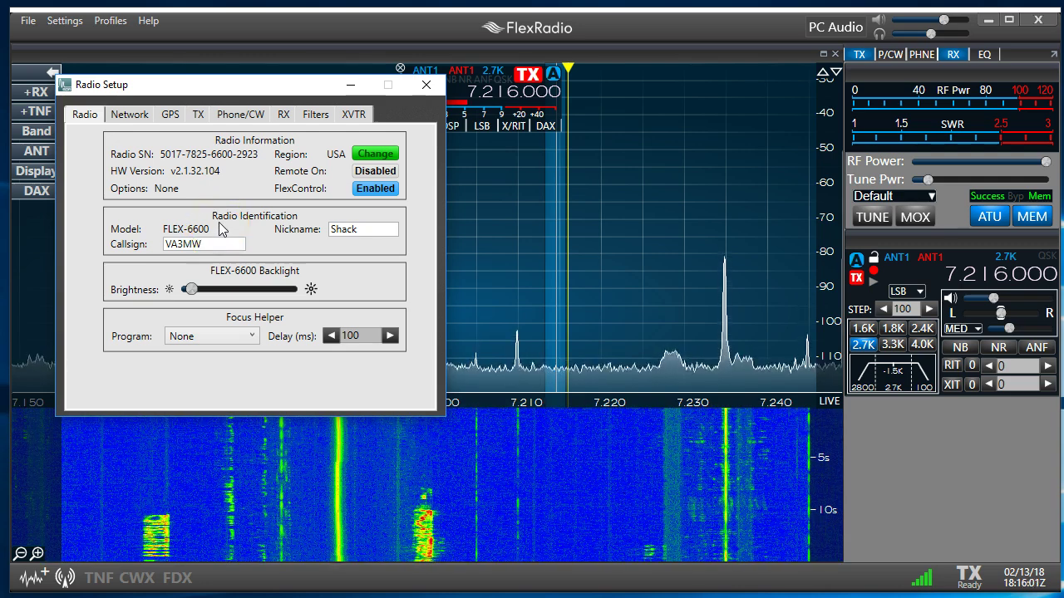
left_click(129, 117)
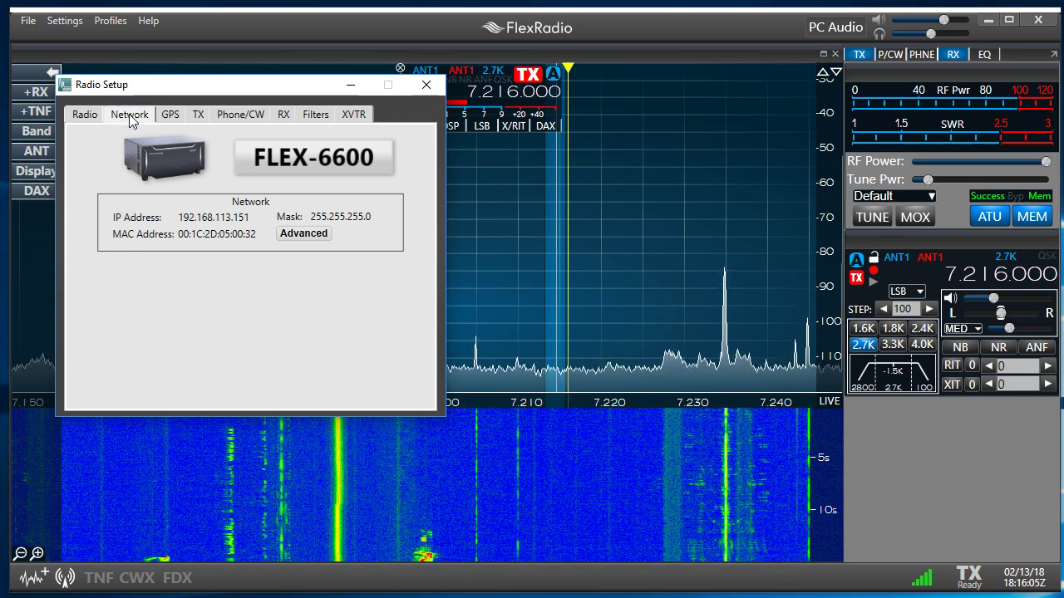
left_click(169, 117)
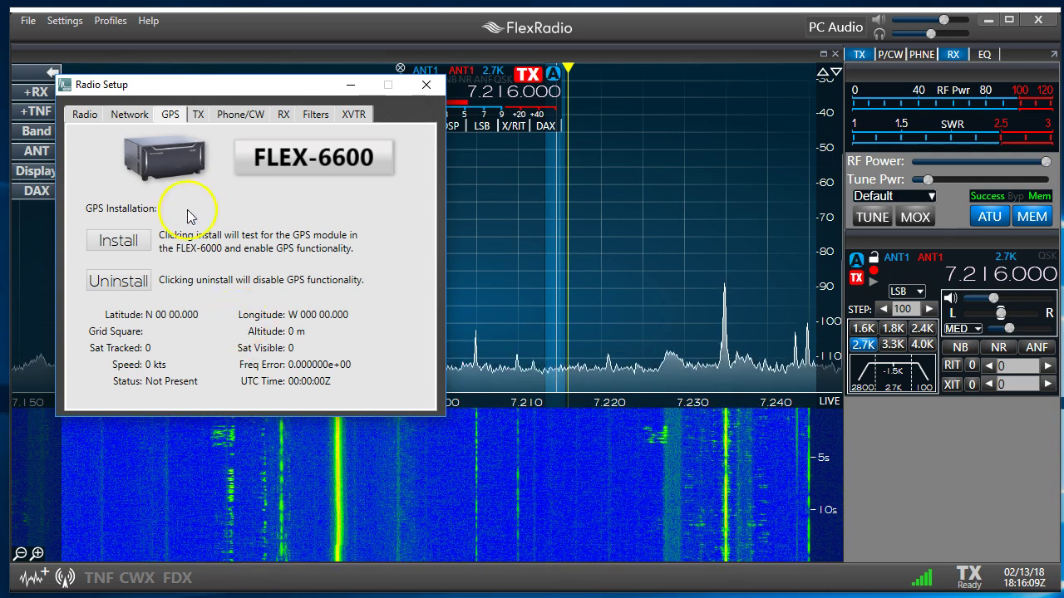
left_click(198, 116)
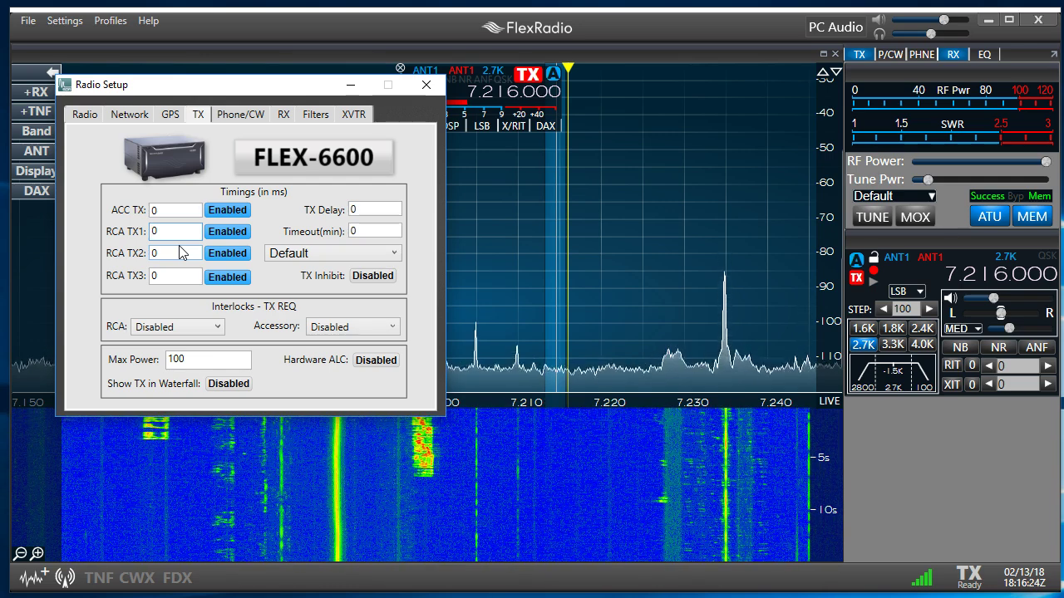
left_click(239, 114)
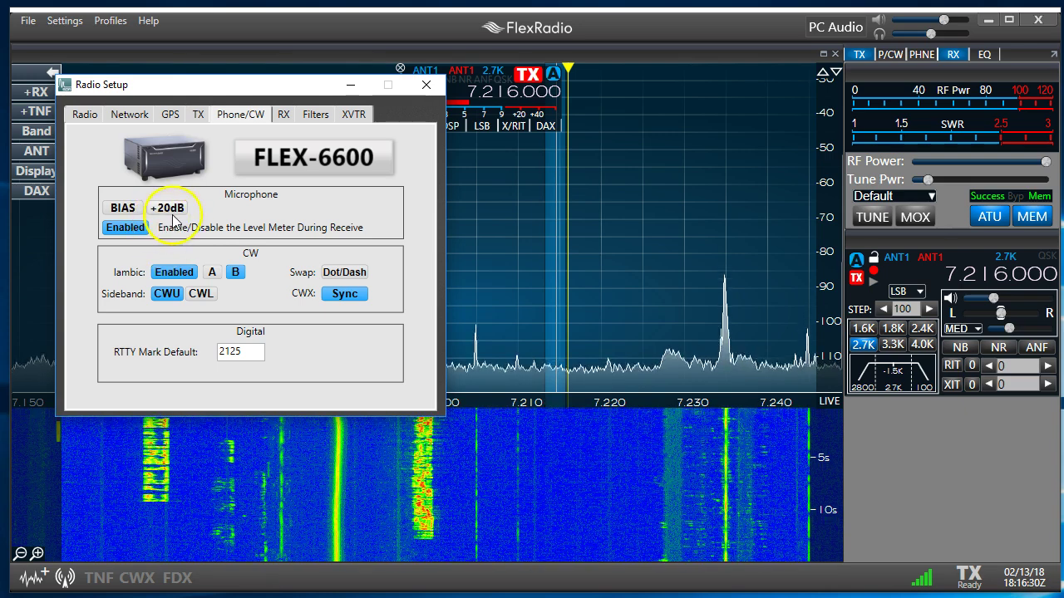
Run the receiver's frequency offset calibration with a calibration frequency of 10 MHz.
left_click(284, 117)
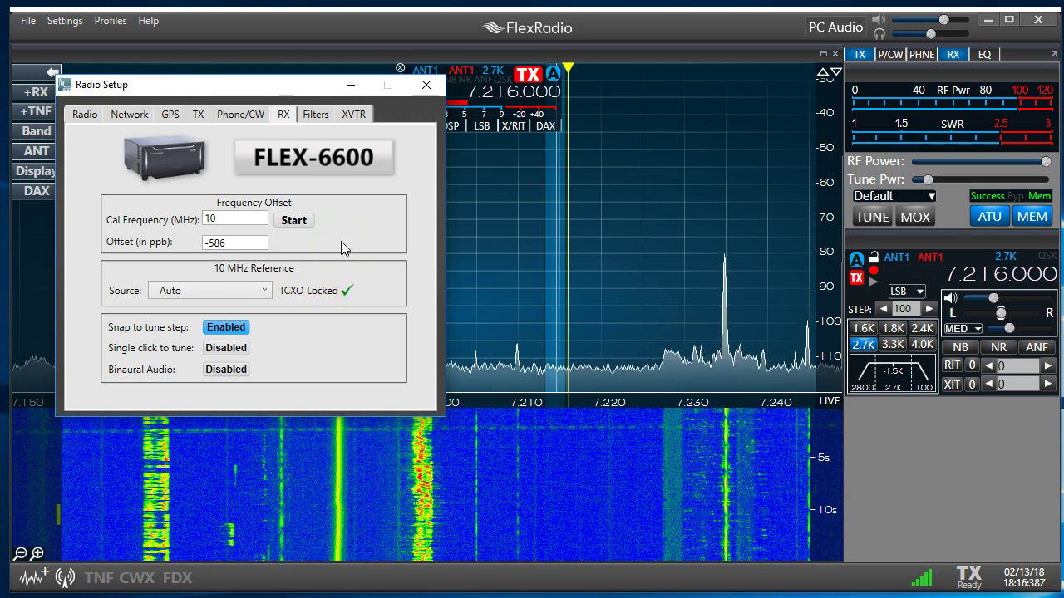
left_click(297, 220)
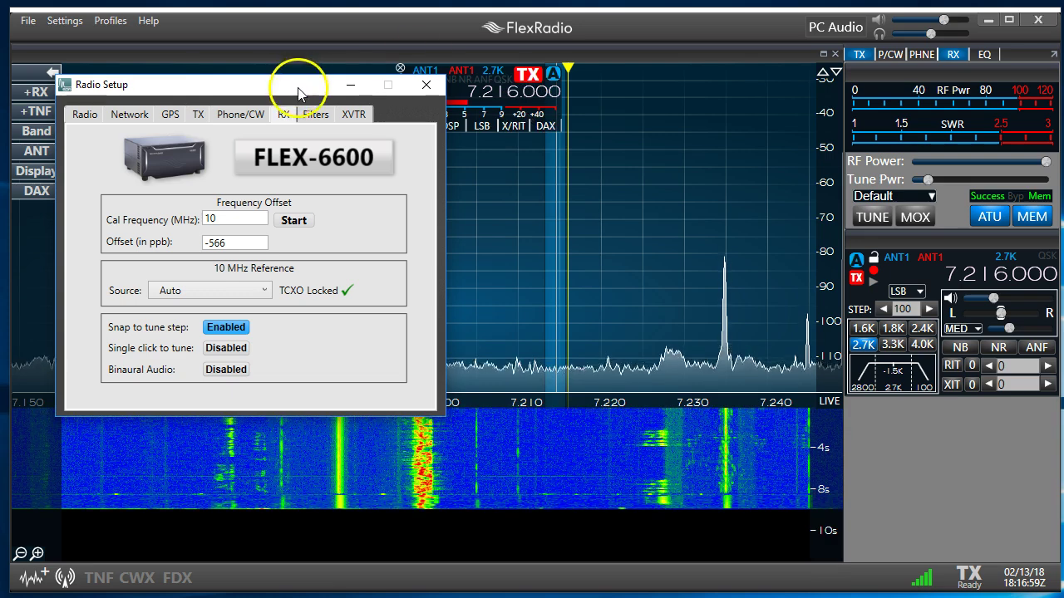
Review the filter latency options and general radio settings, and look at the USB cable list before closing it.
left_click(313, 115)
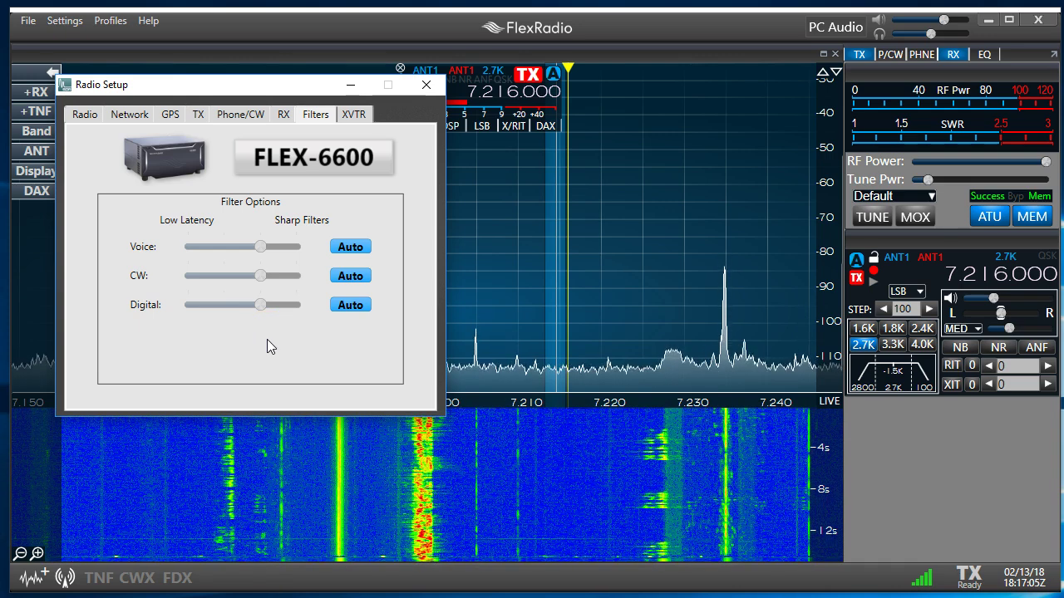
left_click(84, 116)
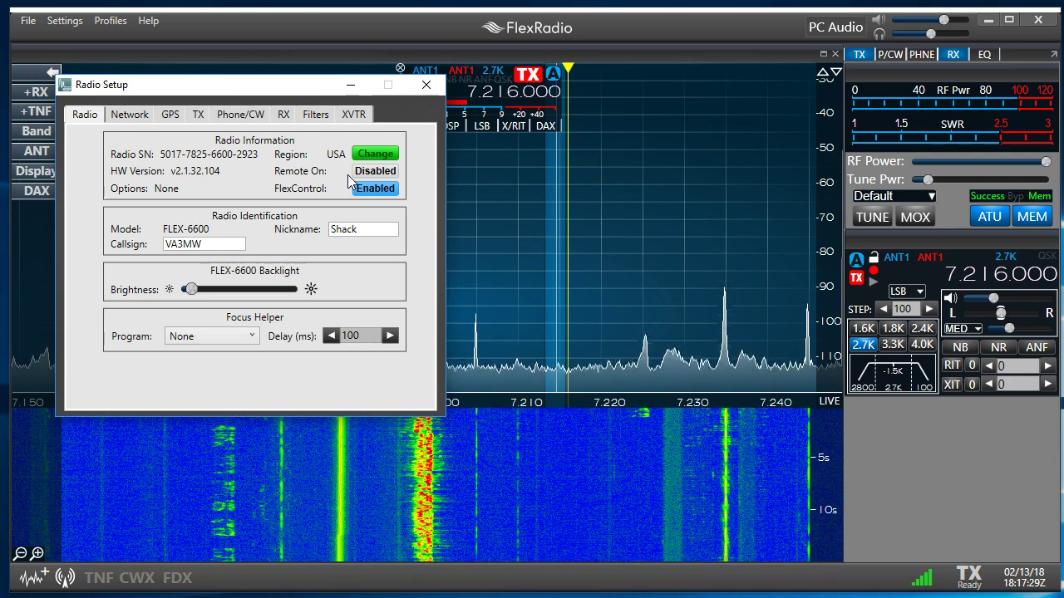
left_click(60, 23)
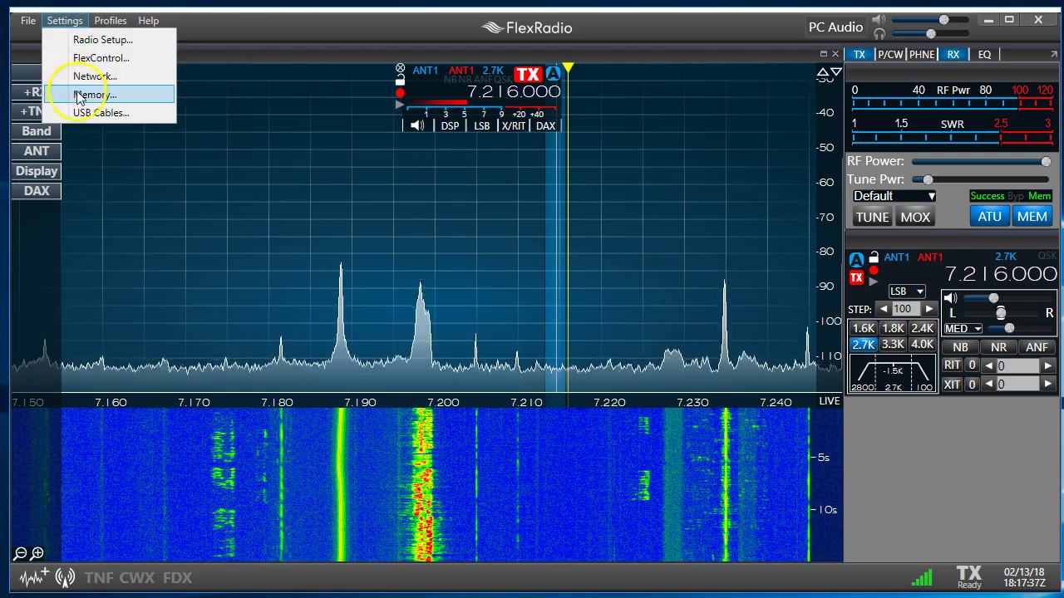
left_click(119, 114)
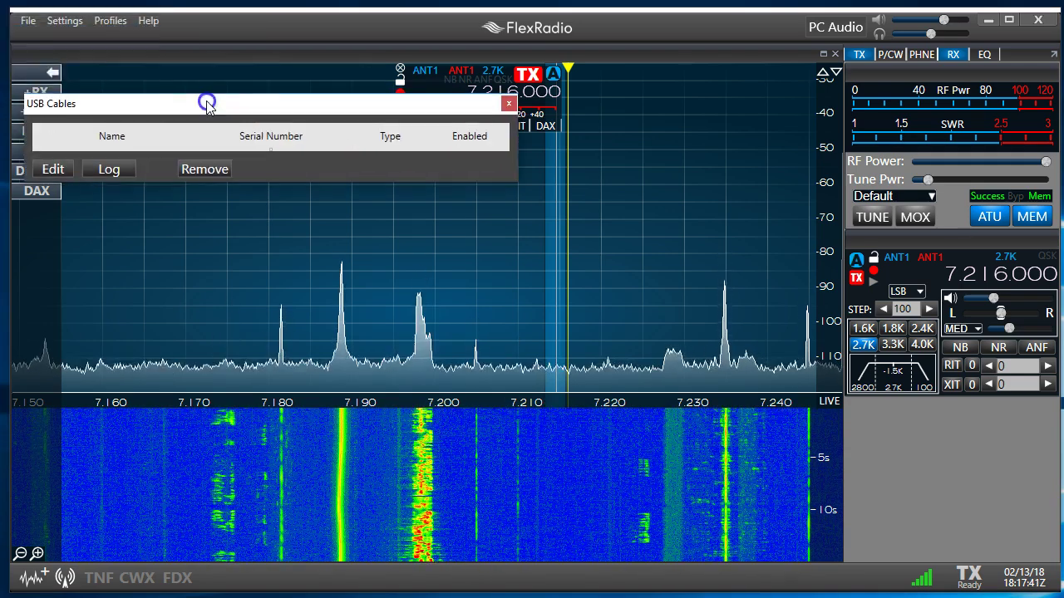
left_click(509, 103)
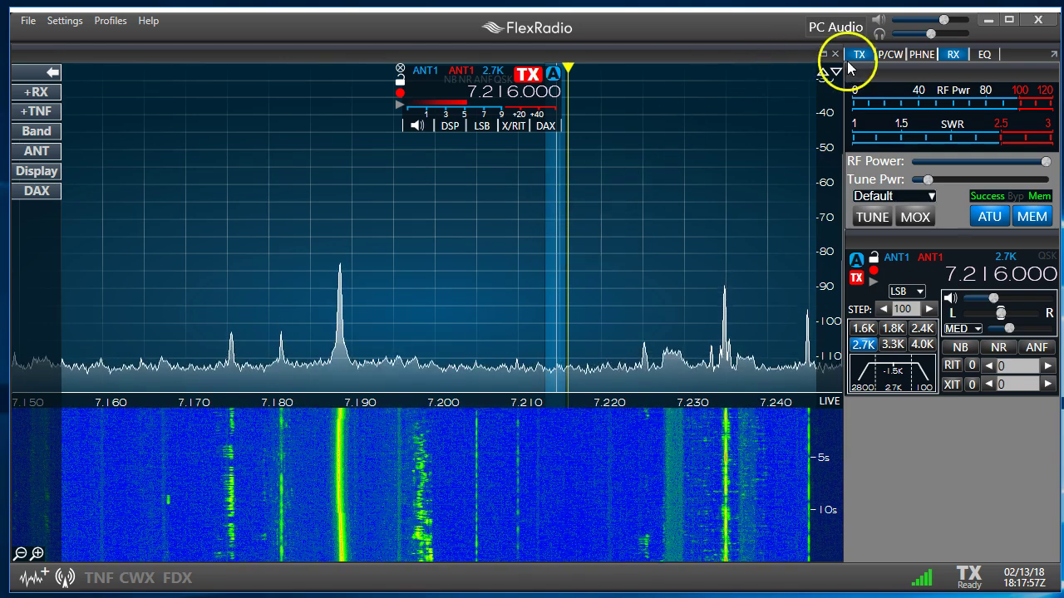
Display the P/CW, phone and equalizer controls, and load the Default FHM-2 microphone profile.
left_click(890, 55)
left_click(912, 55)
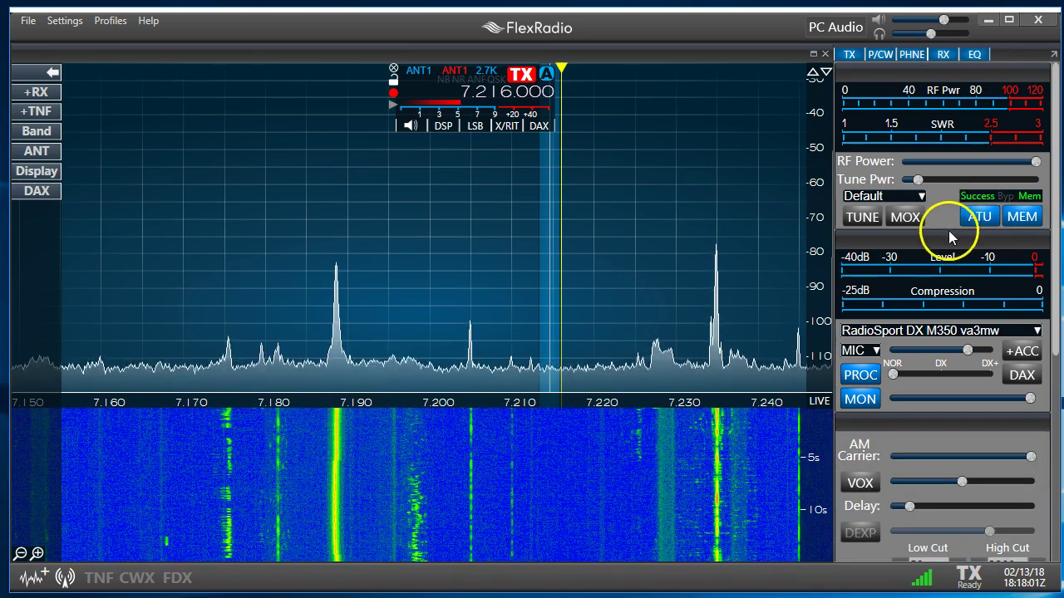
left_click(997, 331)
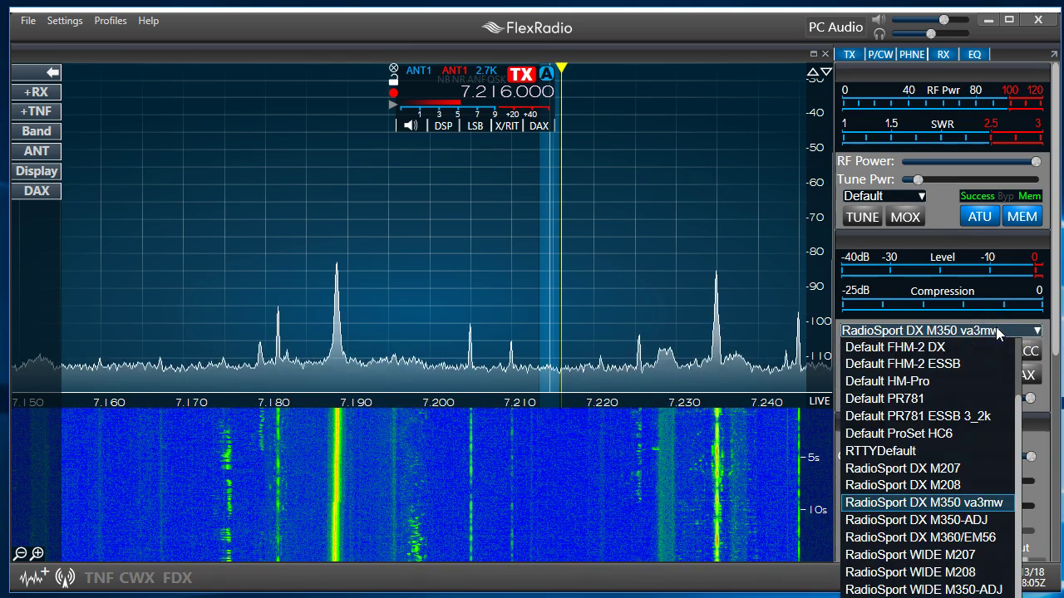
left_click(914, 505)
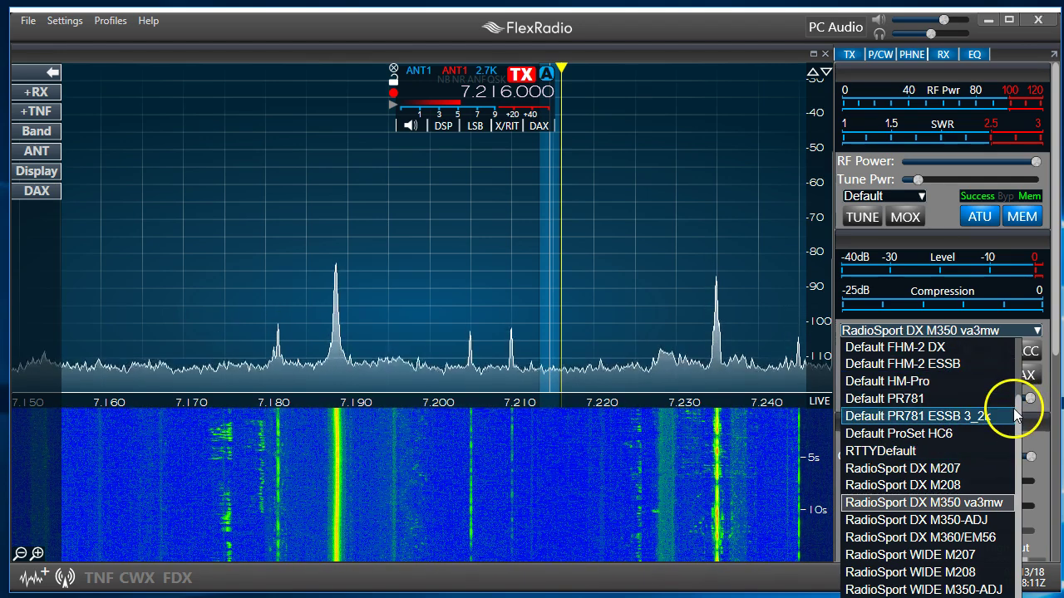
scroll(1016, 382, "up", 2)
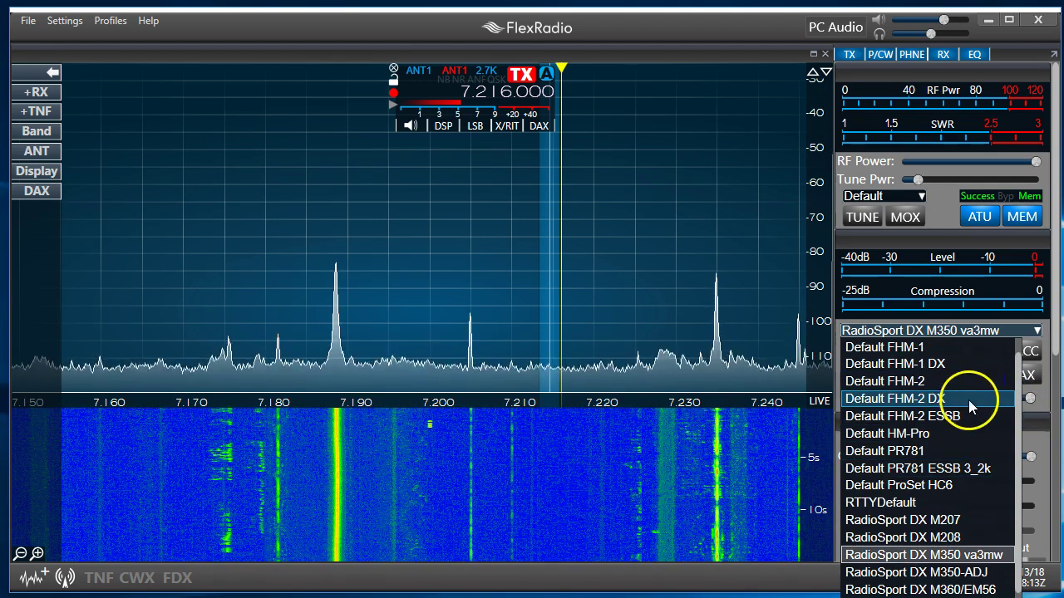
left_click(909, 382)
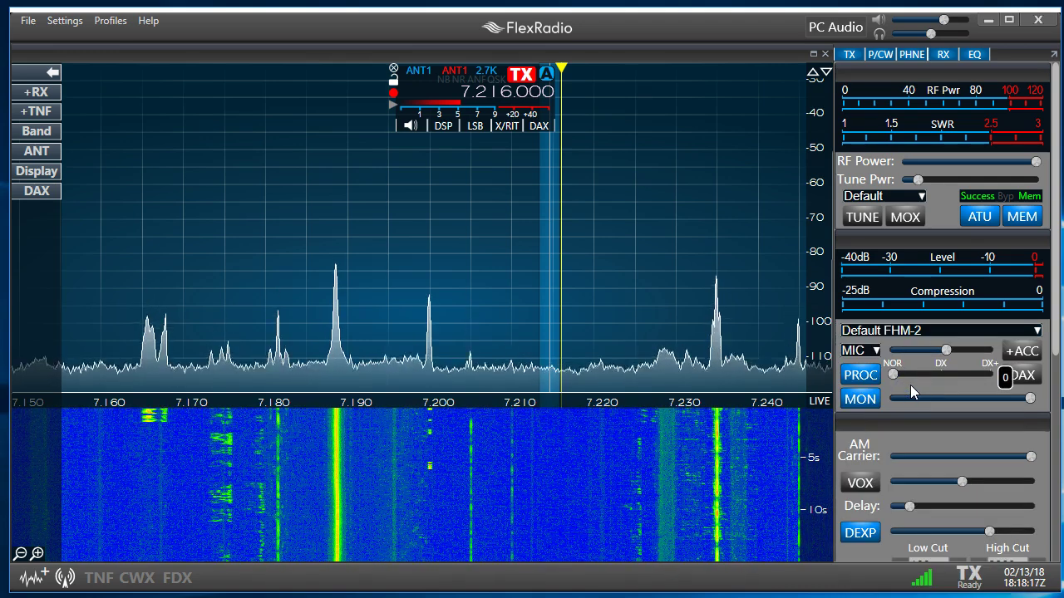
Check the microphone input sources without changing MIC, and set the speech processor to DX with PROC enabled.
left_click(873, 352)
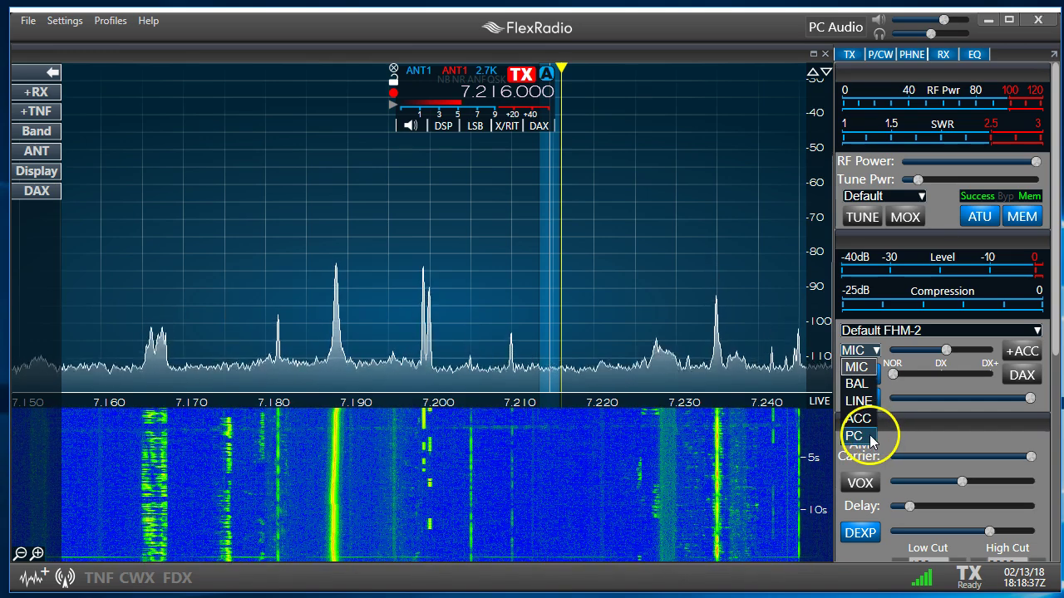
left_click(927, 372)
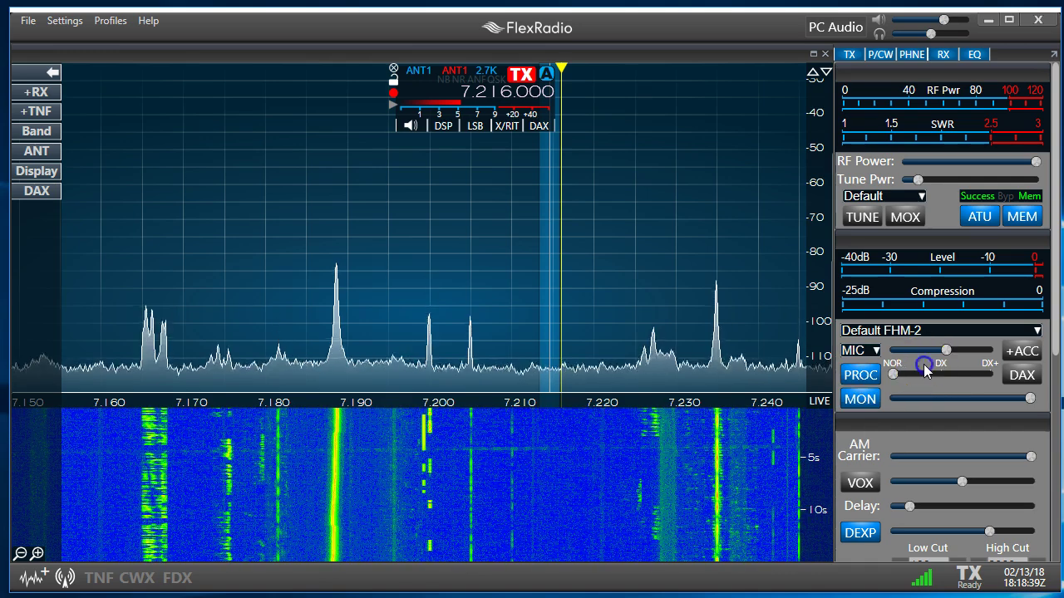
left_click(864, 376)
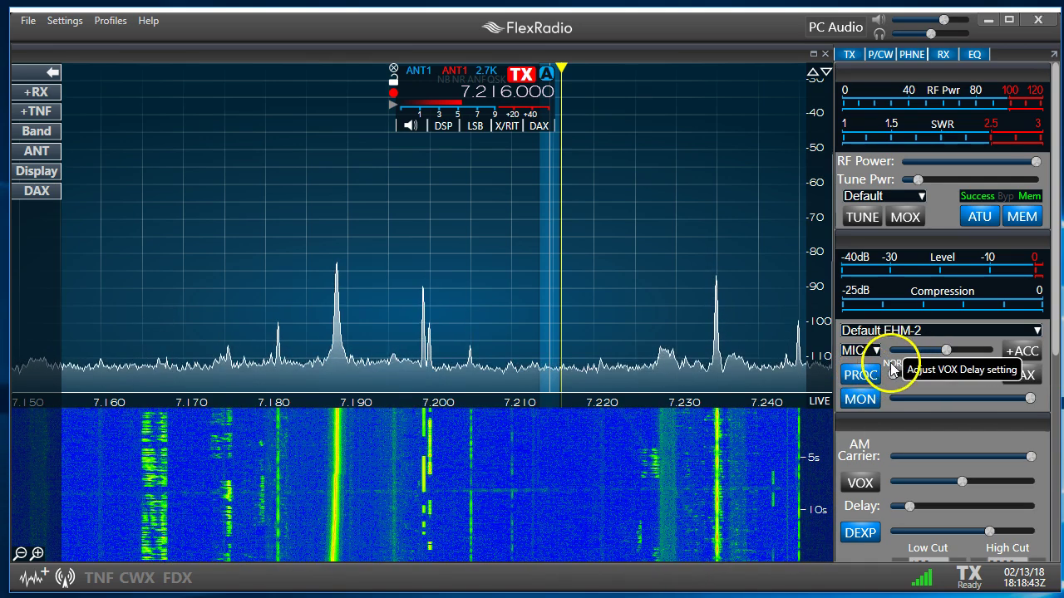
left_click(901, 371)
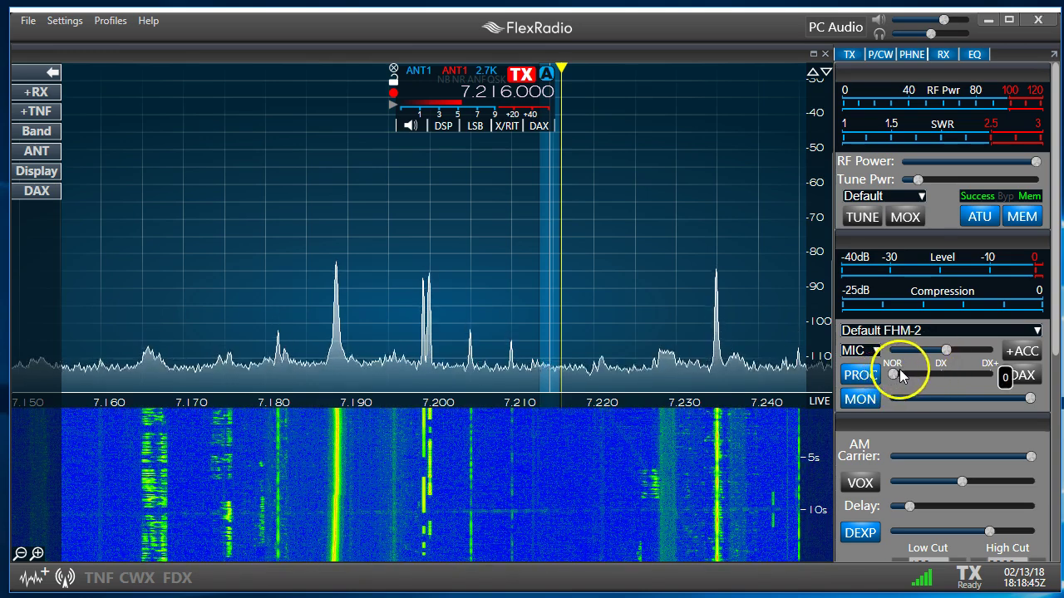
mouse_move(942, 369)
left_mouse_down()
mouse_move(894, 373)
mouse_move(965, 382)
mouse_move(943, 373)
left_mouse_up()
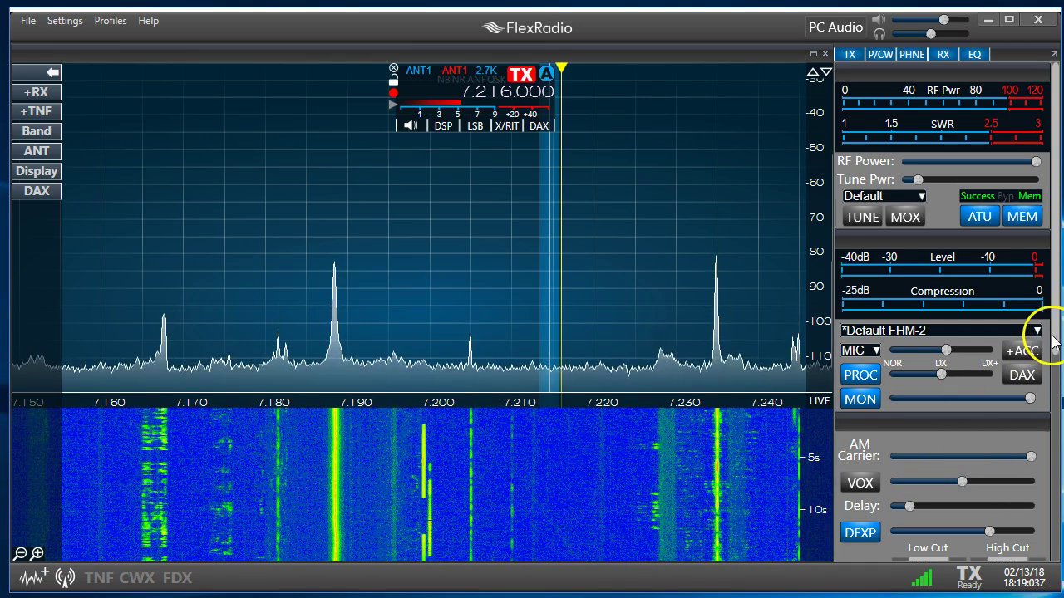
Compare the receive and transmit equalizer curves.
left_click_drag(1050, 316, 1057, 565)
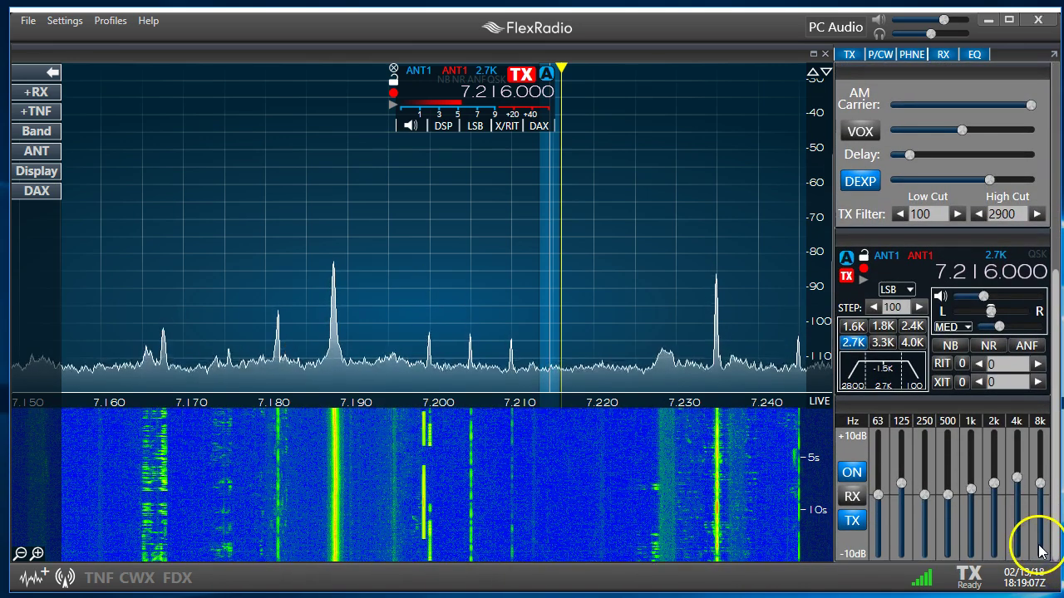
left_click(852, 496)
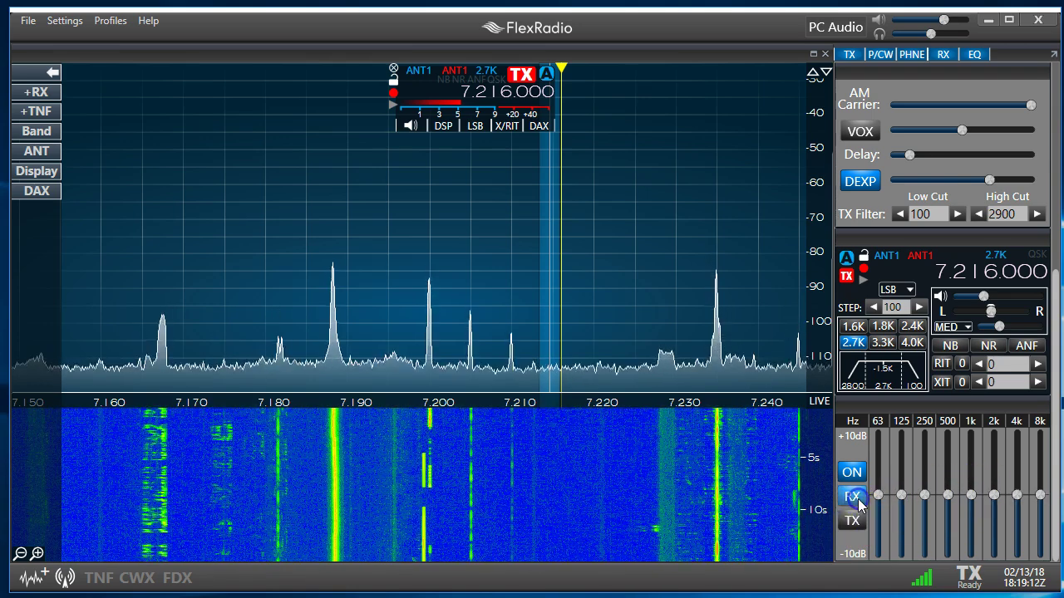
left_click(858, 522)
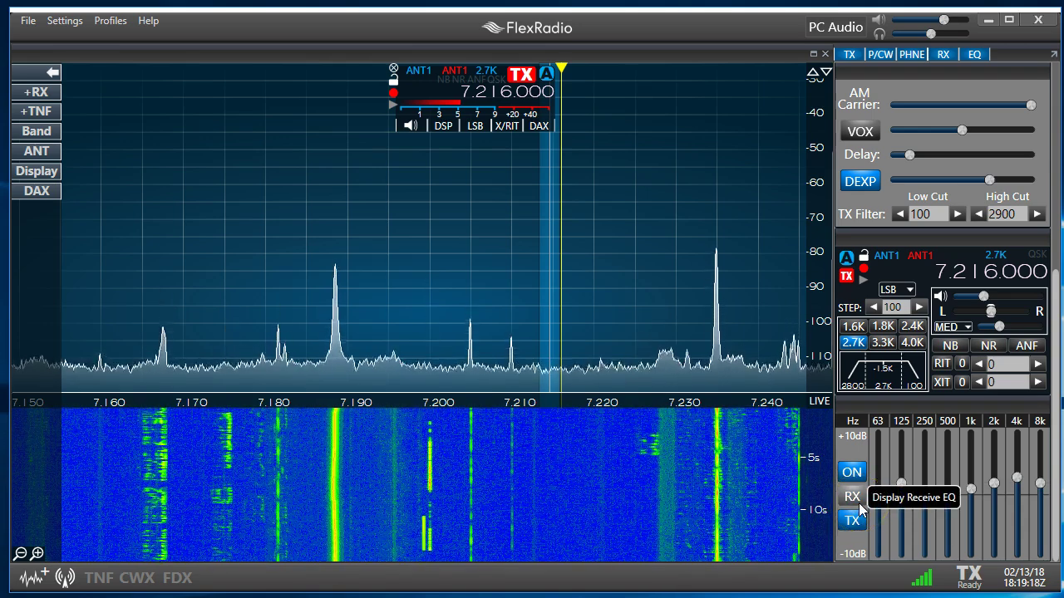
Raise the 2k and 4k bands of the receive equalizer slightly, and switch that equalizer off.
left_click(854, 497)
mouse_move(881, 498)
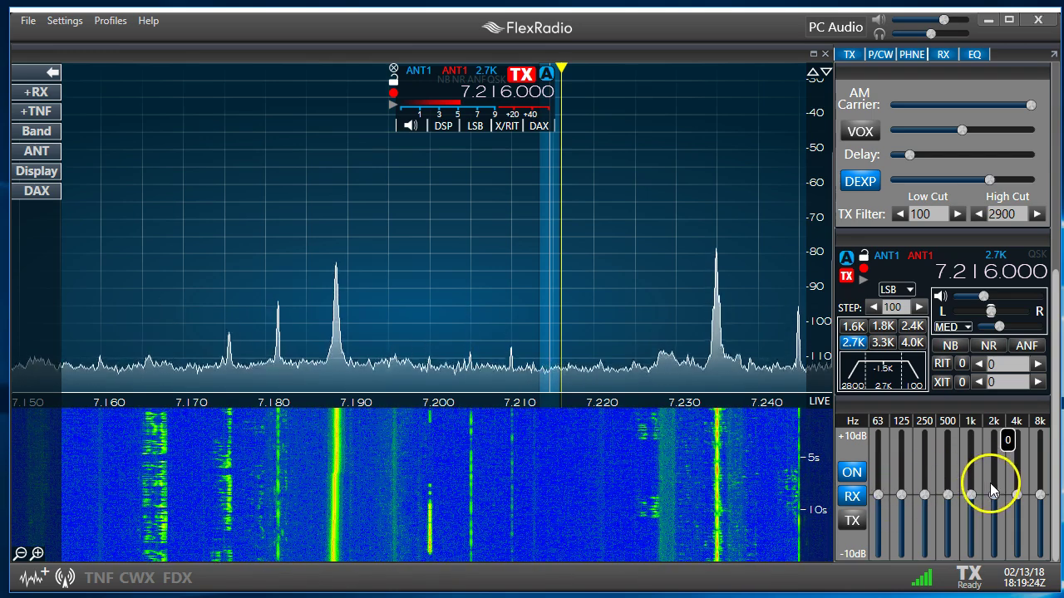
left_click_drag(1012, 496, 994, 482)
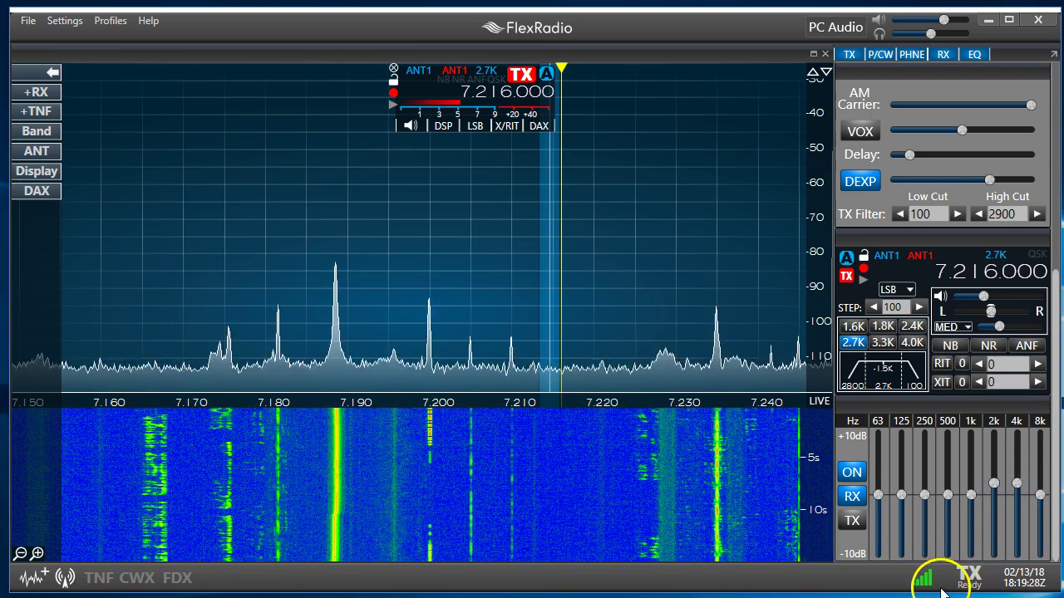
mouse_move(900, 495)
left_mouse_down()
mouse_move(908, 511)
mouse_move(909, 497)
left_mouse_up()
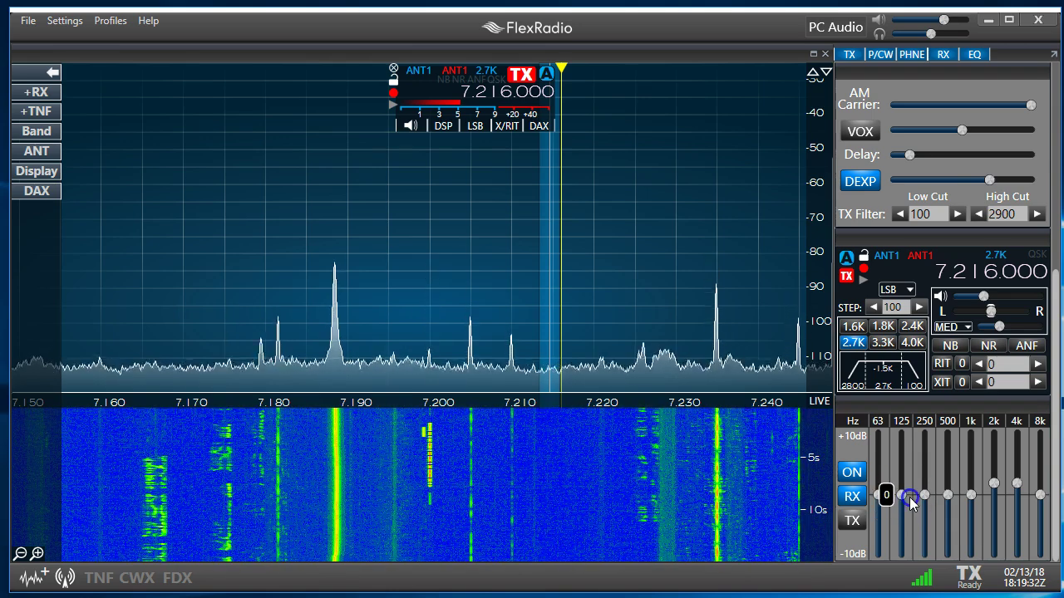
left_click(852, 472)
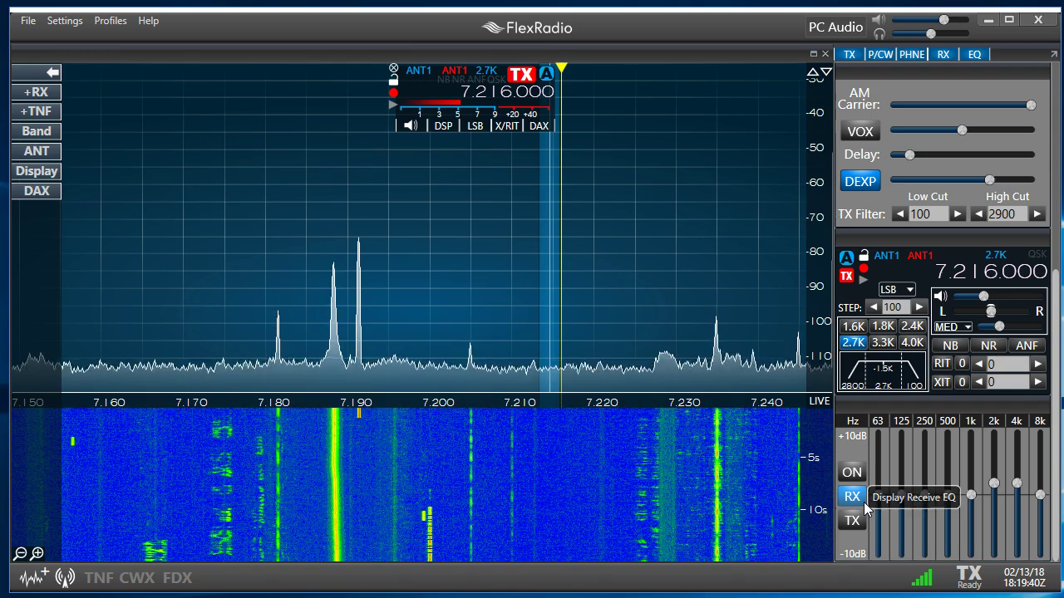
Check slice A's DSP controls and demodulation modes, and set its LSB filter width to 2.4K.
left_click(441, 434)
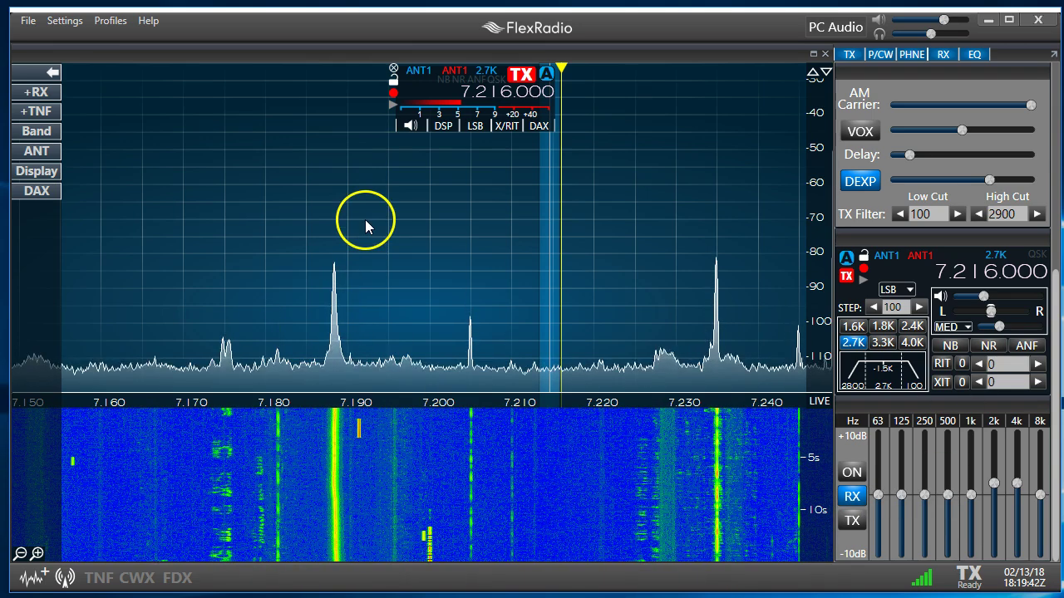
left_click(443, 125)
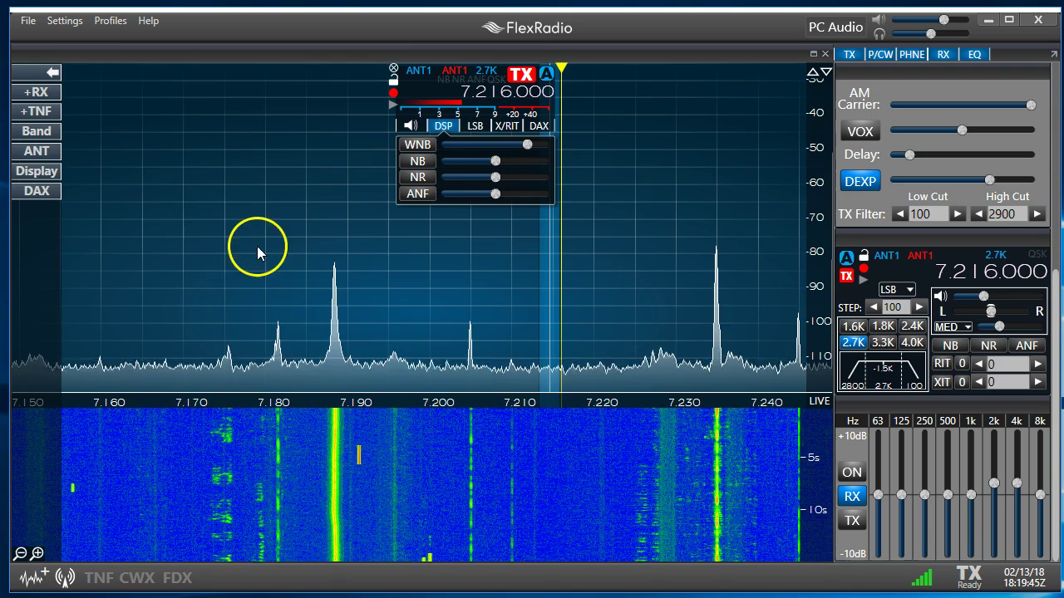
left_click(477, 128)
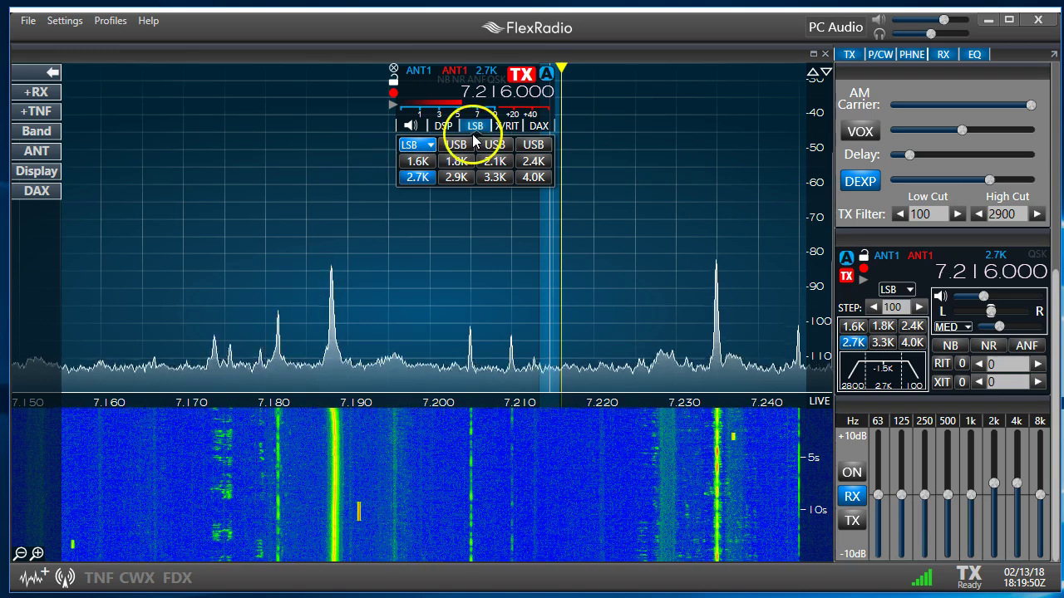
left_click(419, 144)
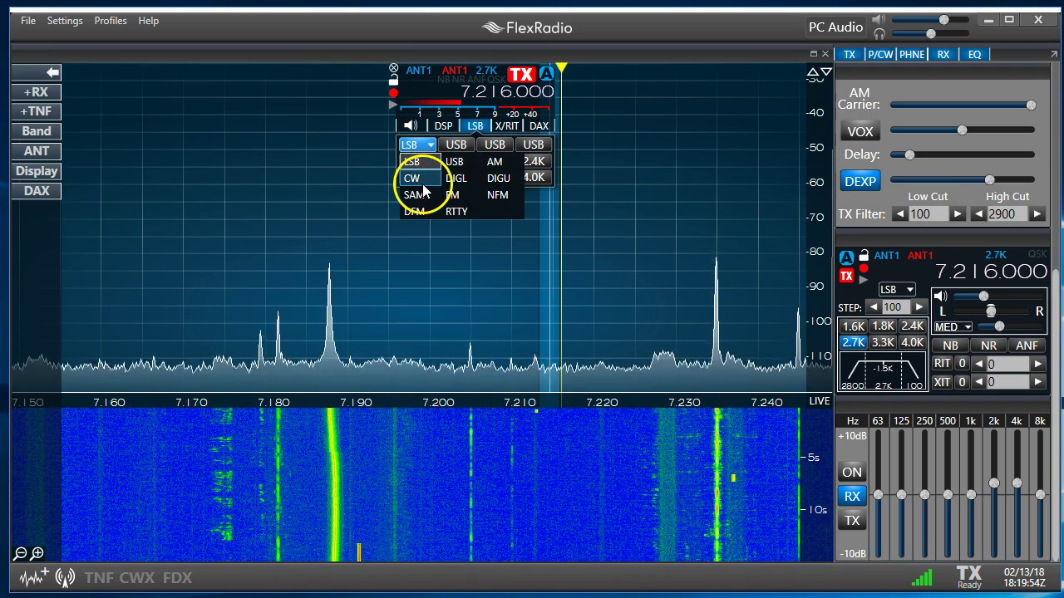
left_click(420, 146)
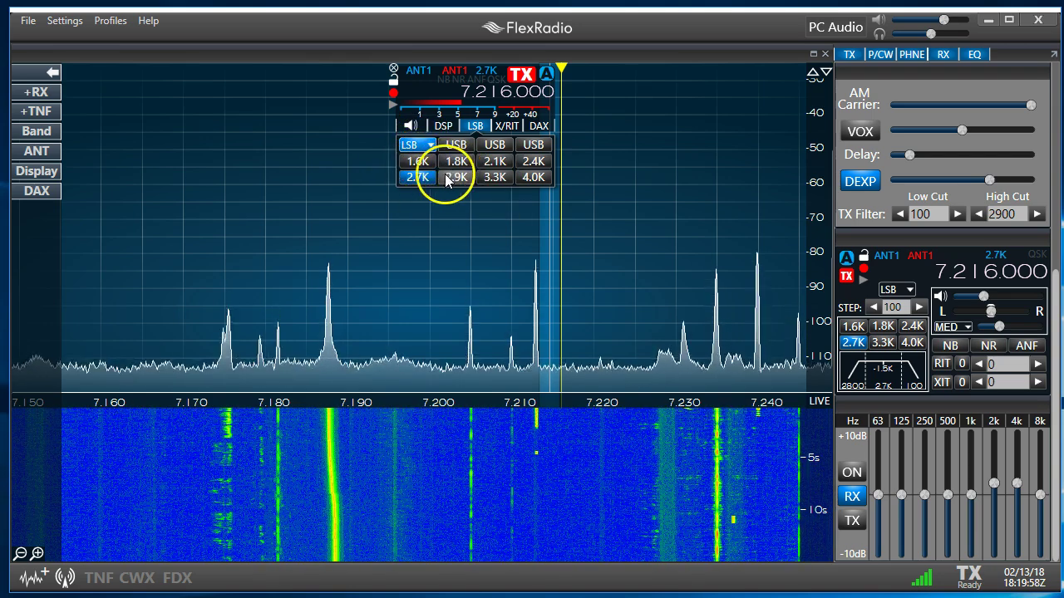
left_click(497, 163)
left_click(534, 162)
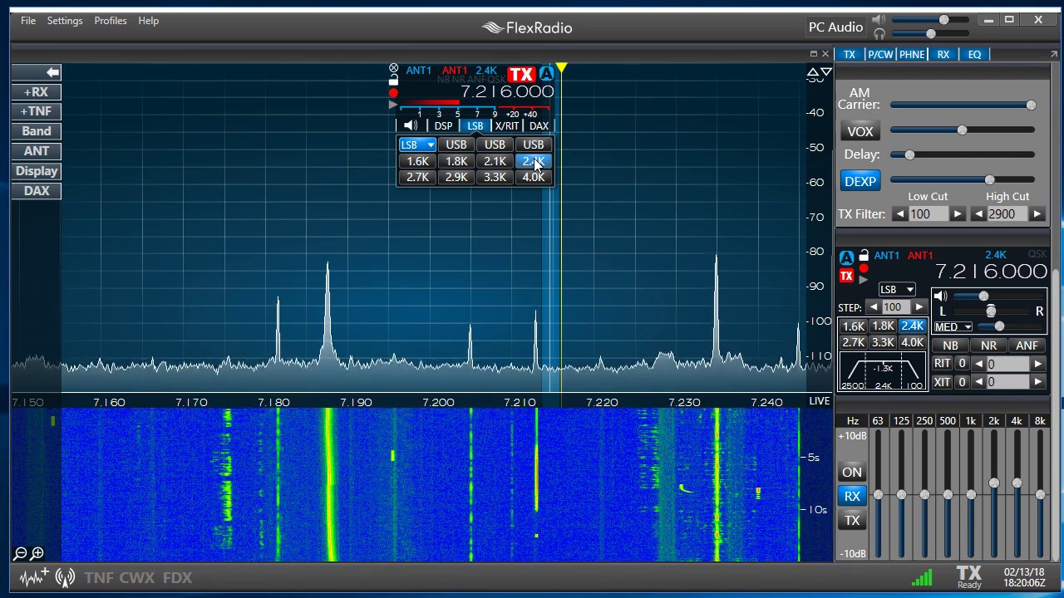
Check slice A's audio controls, including the AGC speed options and the AGC threshold.
left_click(410, 126)
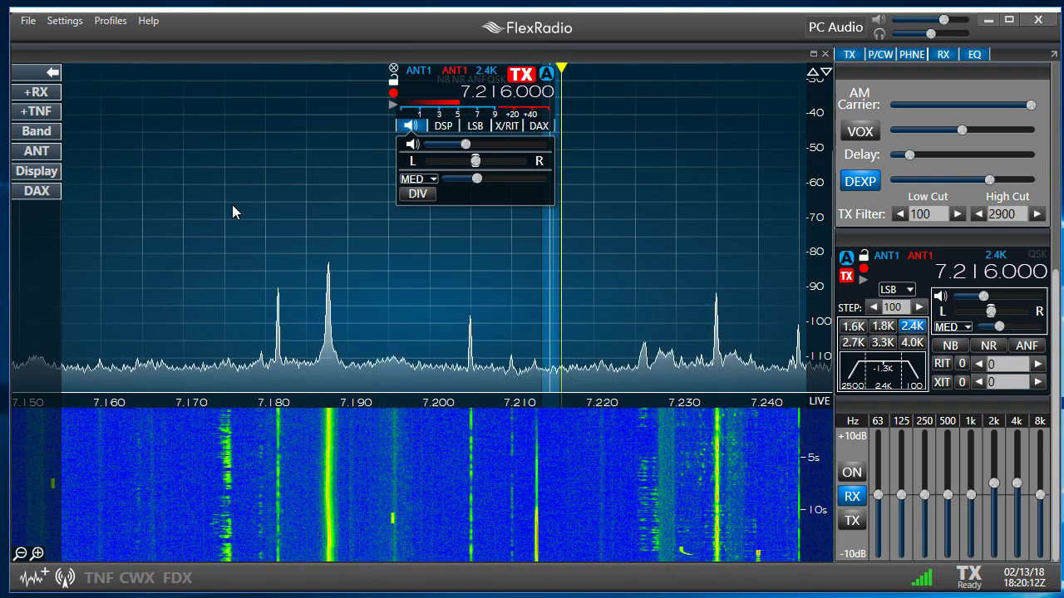
left_click(422, 223)
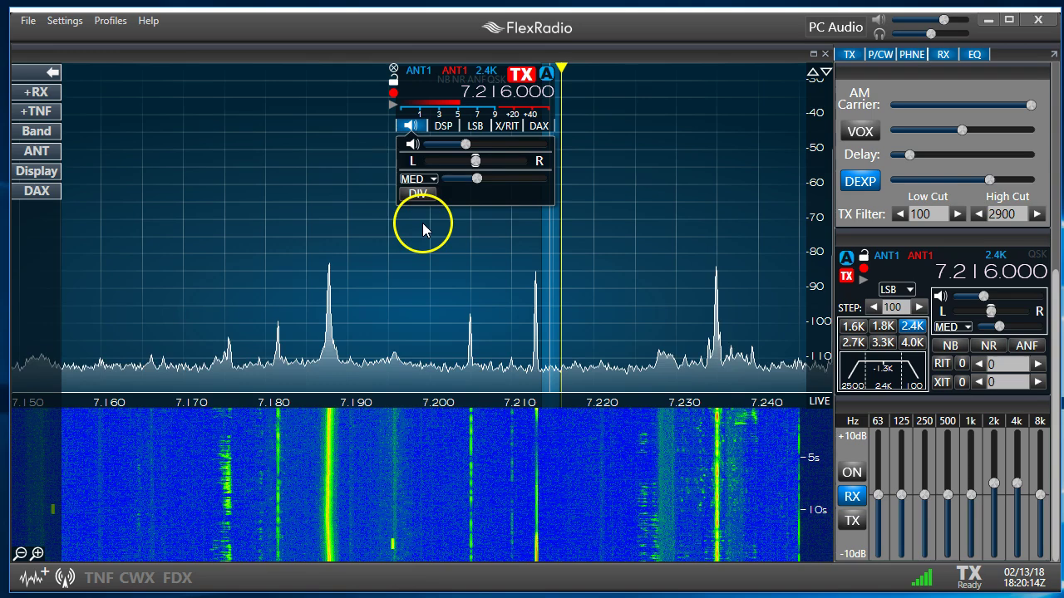
left_click(418, 178)
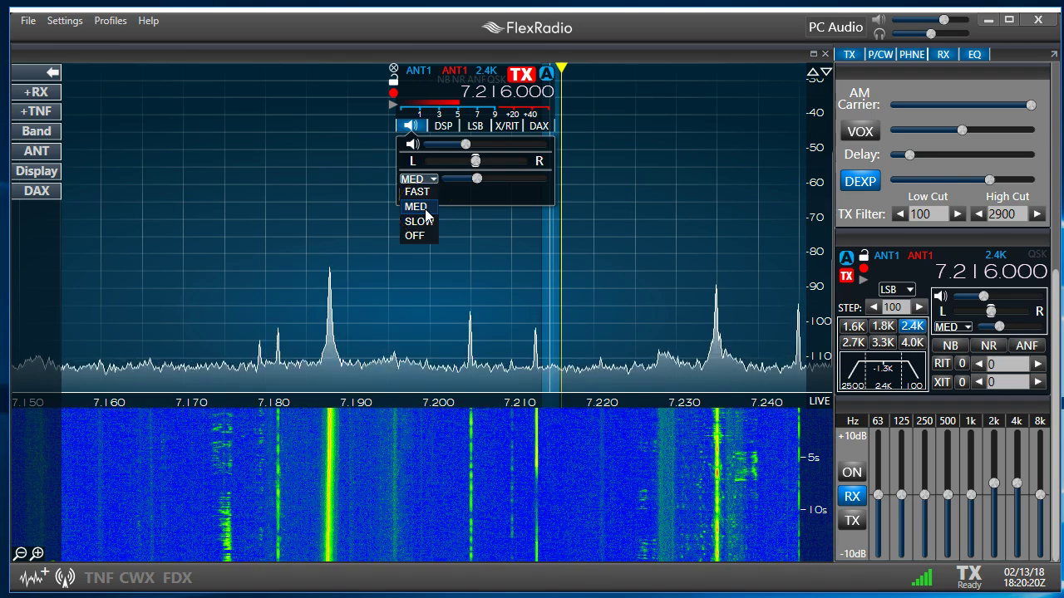
mouse_move(476, 180)
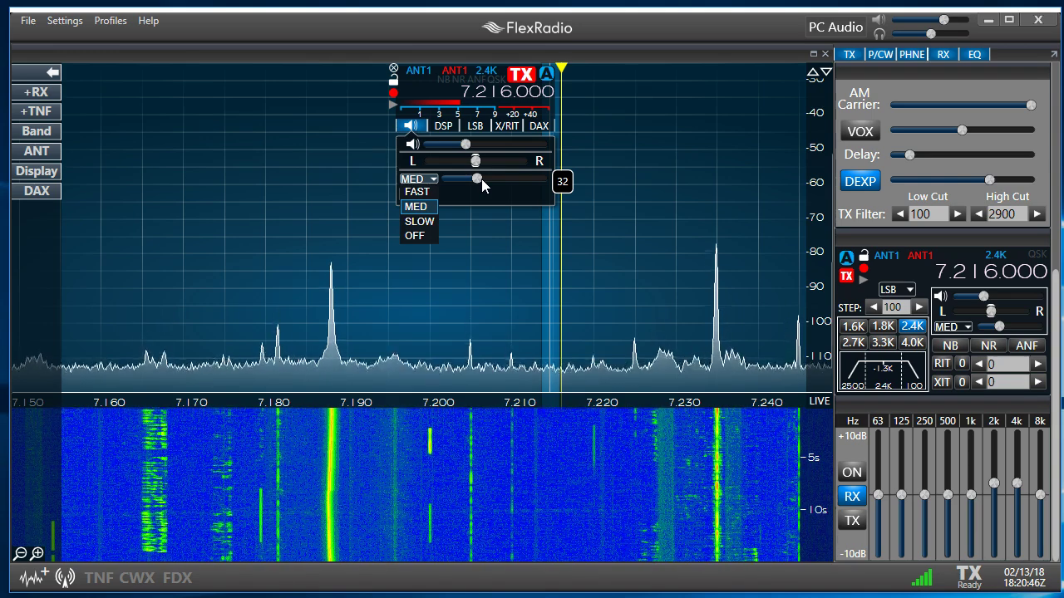
Check the panadapter's band and receive antenna controls, and try the RF gain before returning it to 0.
left_click(37, 131)
left_click(37, 131)
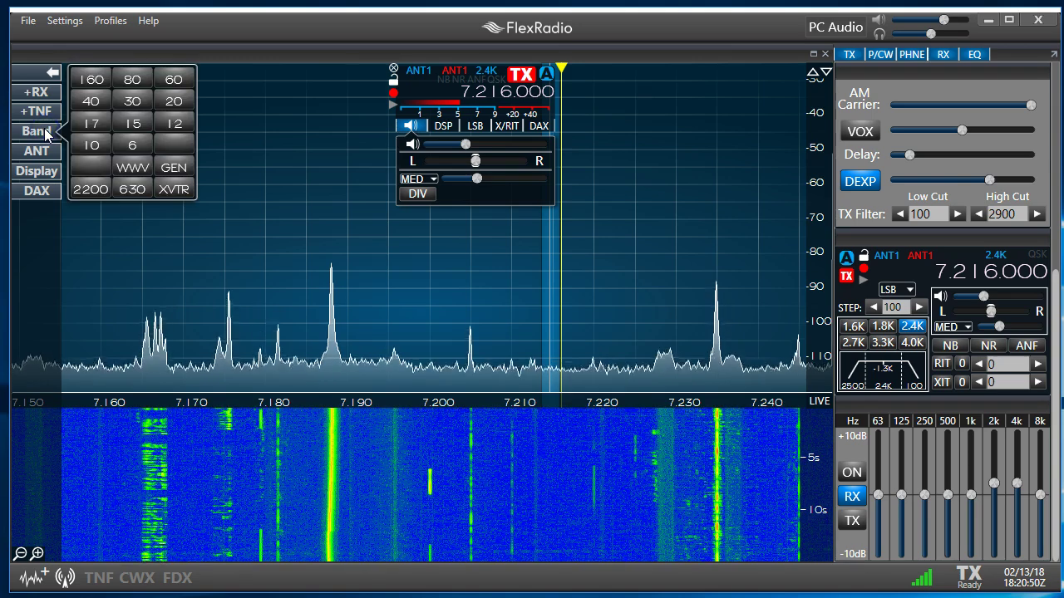
left_click(41, 151)
left_click(117, 122)
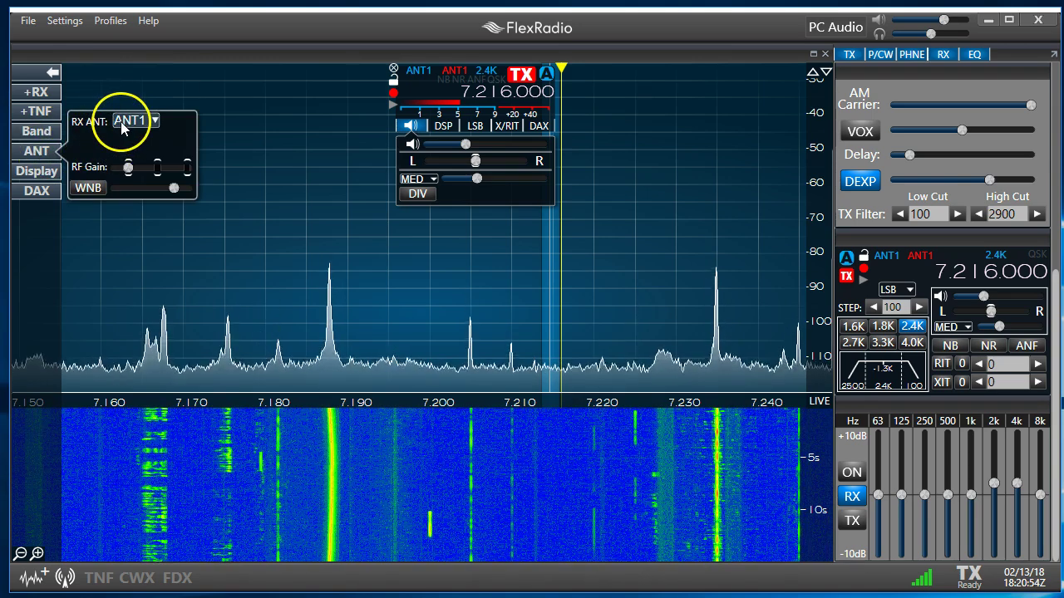
mouse_move(127, 167)
left_mouse_down()
mouse_move(191, 168)
mouse_move(129, 169)
left_mouse_up()
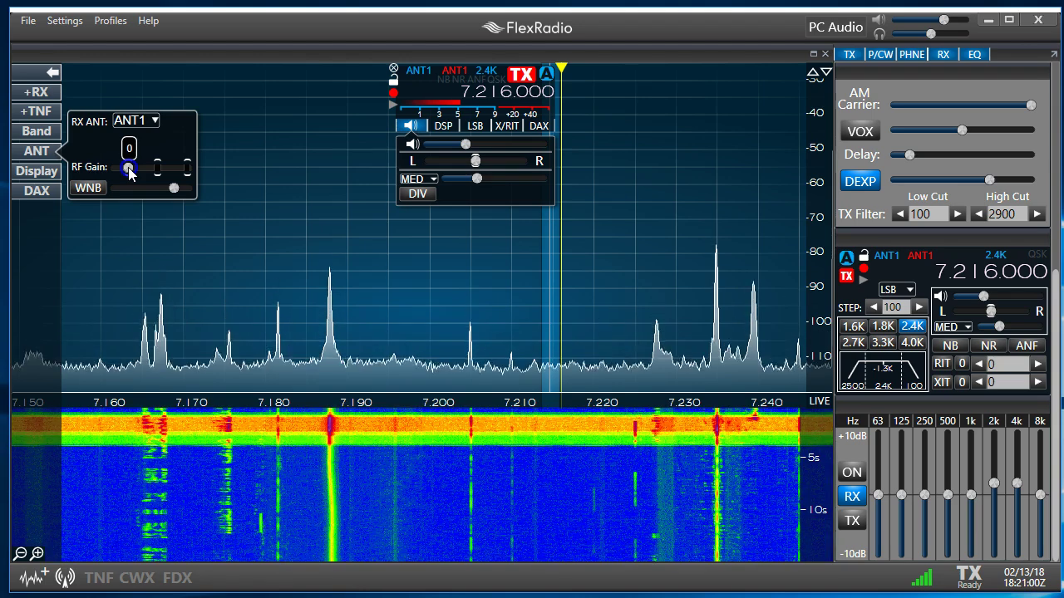
left_click(82, 189)
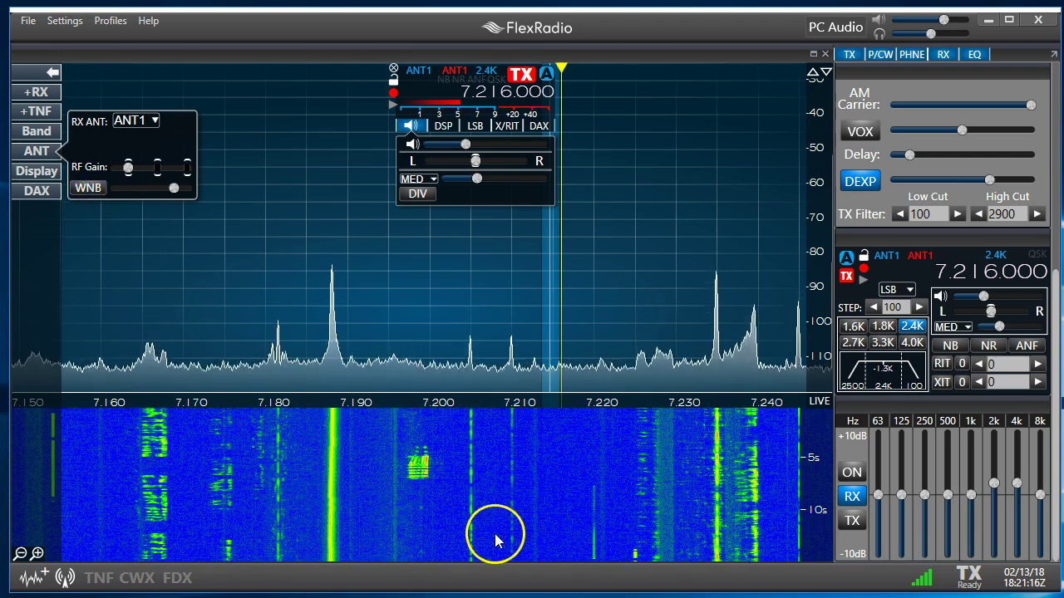
left_click(274, 340)
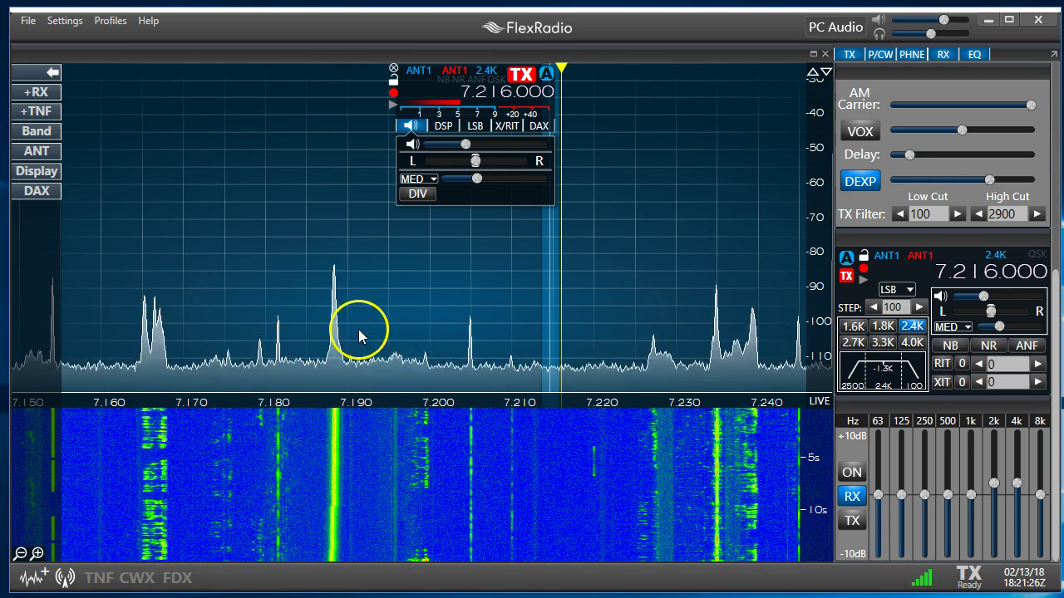
Check the DAX channel choices for slice A without changing channel 1.
left_click(544, 126)
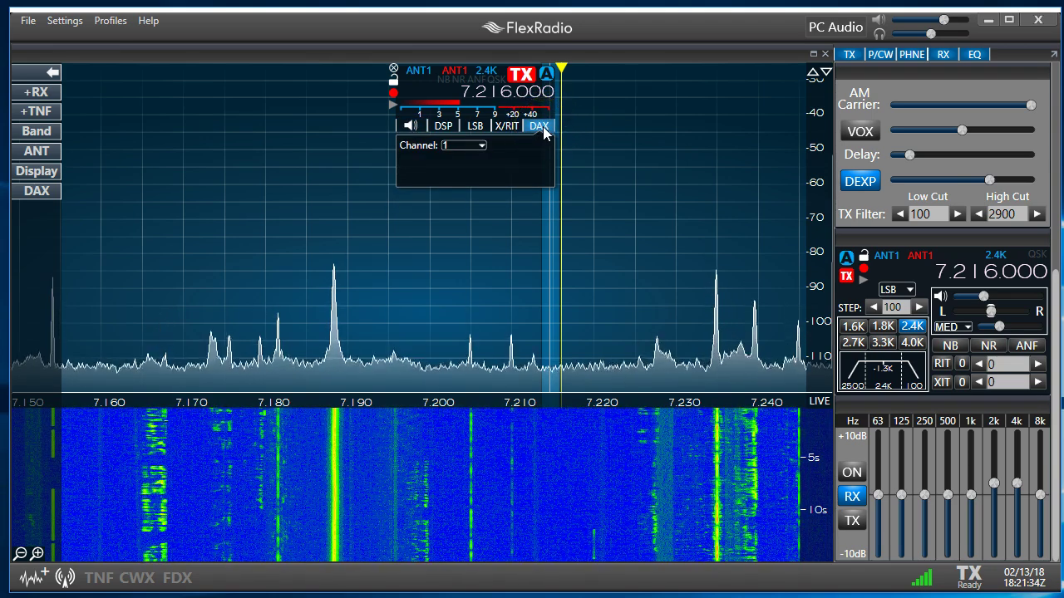
left_click(463, 144)
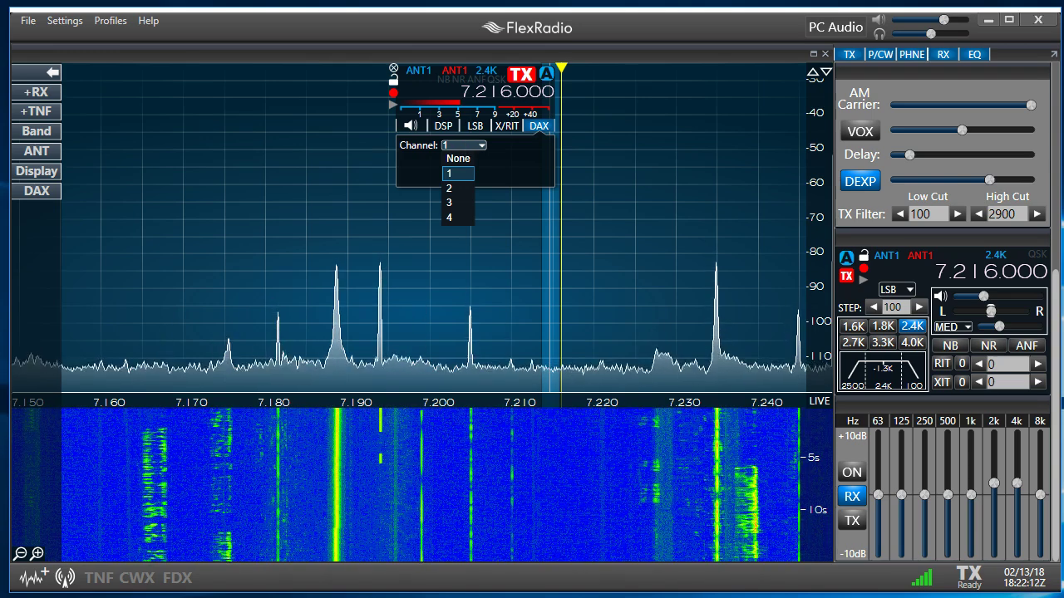
key("Escape")
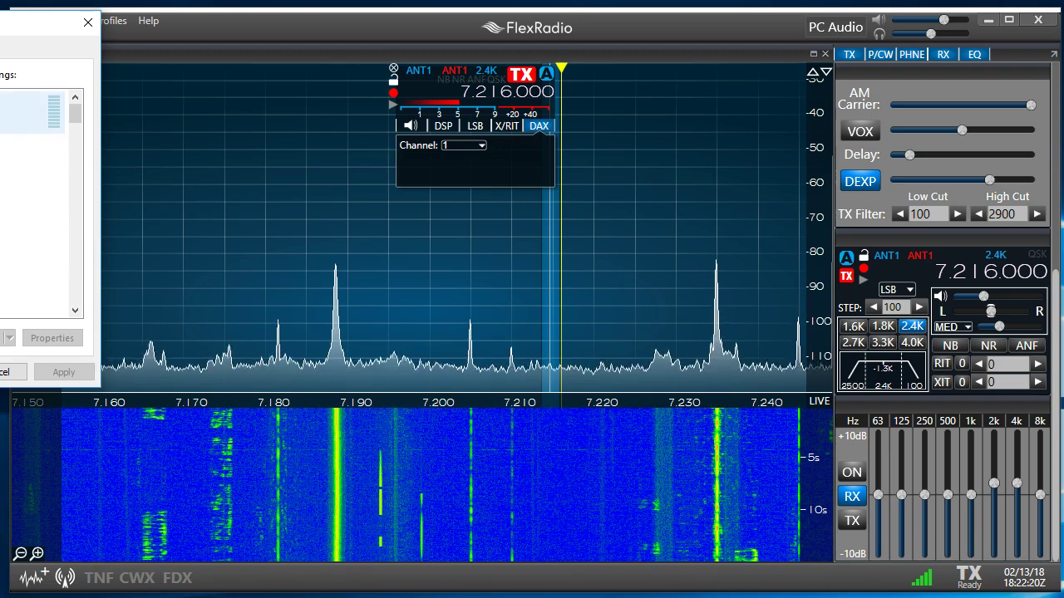
Bring the Windows Sound dialog fully into view and compare the DAX Audio RX recording devices with the playback devices.
left_click_drag(50, 22, 355, 158)
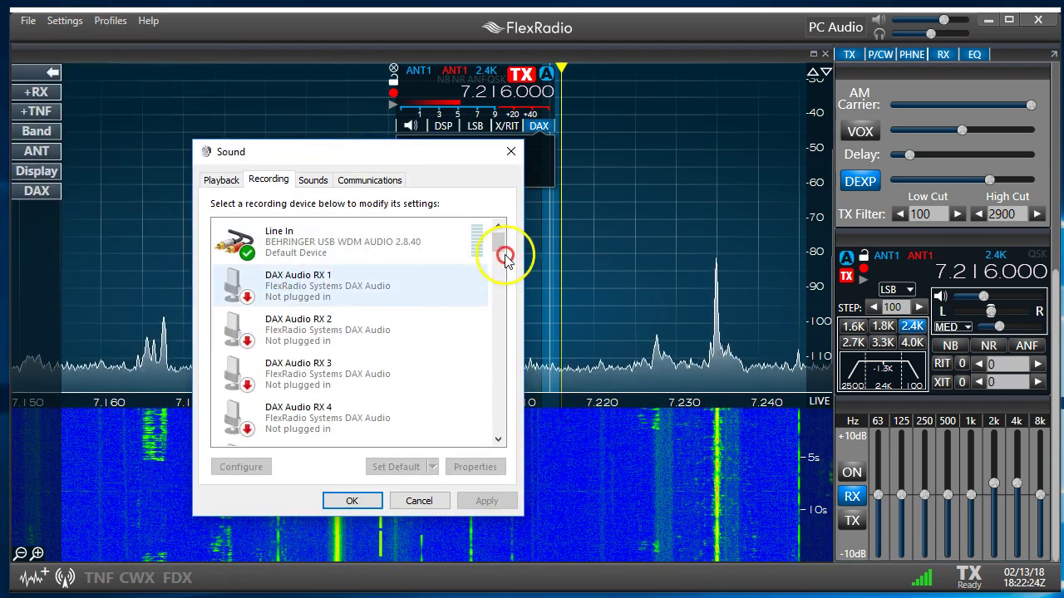
mouse_move(504, 240)
left_mouse_down()
mouse_move(509, 357)
mouse_move(499, 356)
mouse_move(501, 238)
left_mouse_up()
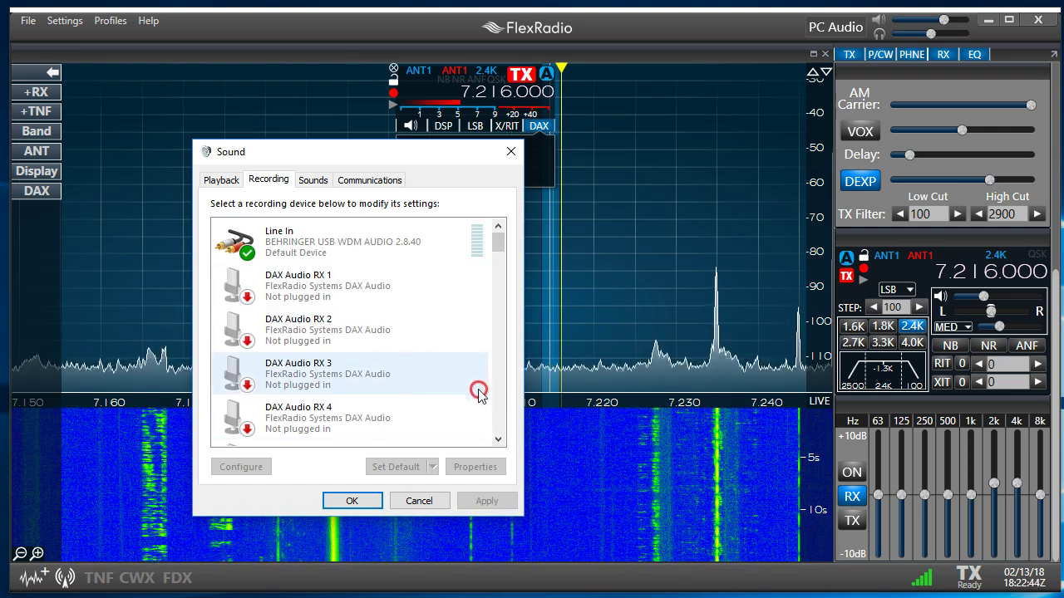
left_click(501, 413)
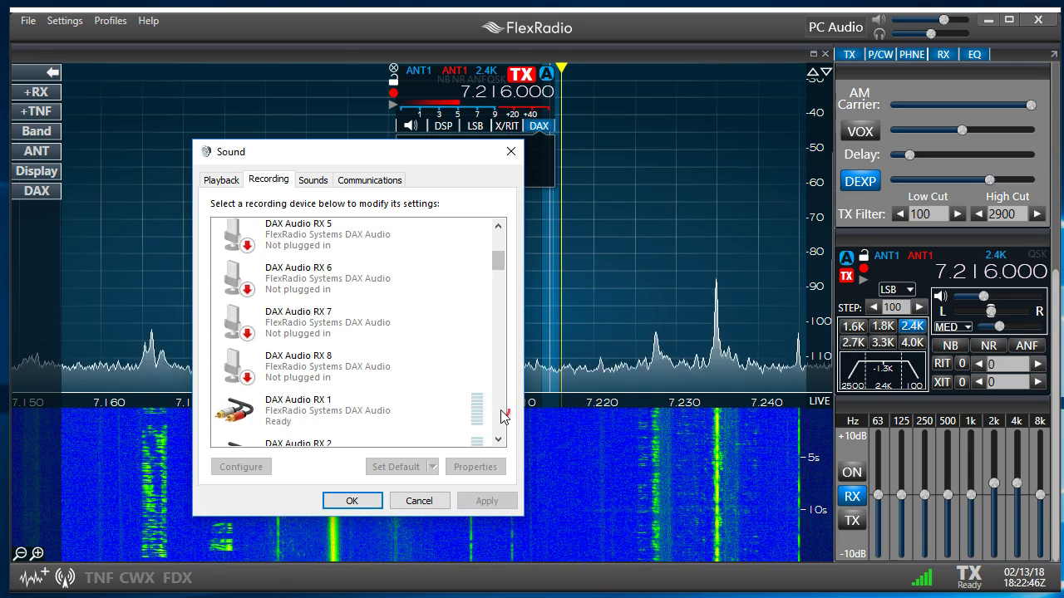
left_click(217, 183)
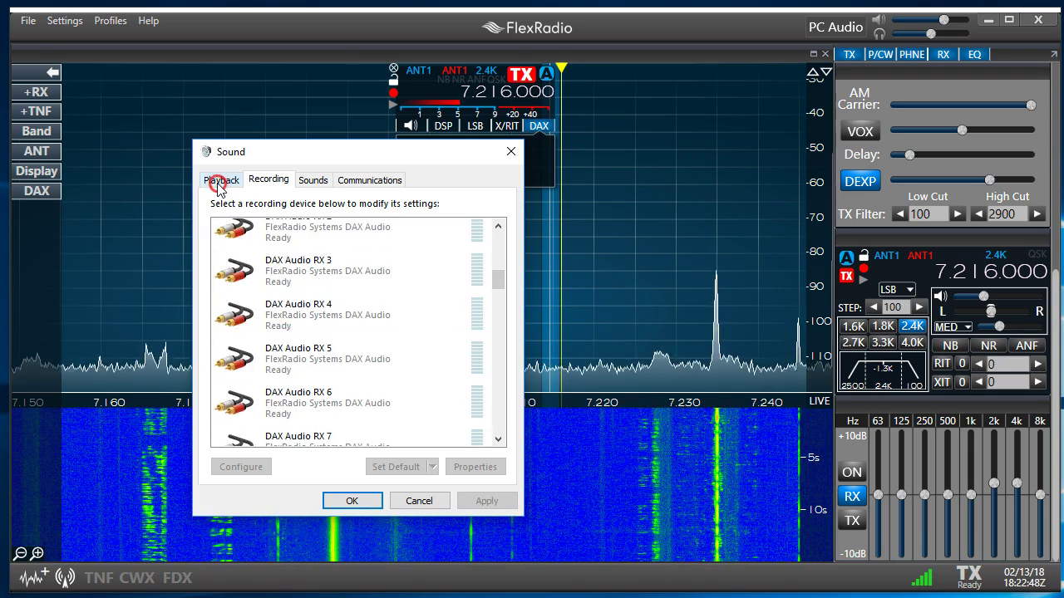
left_click(212, 181)
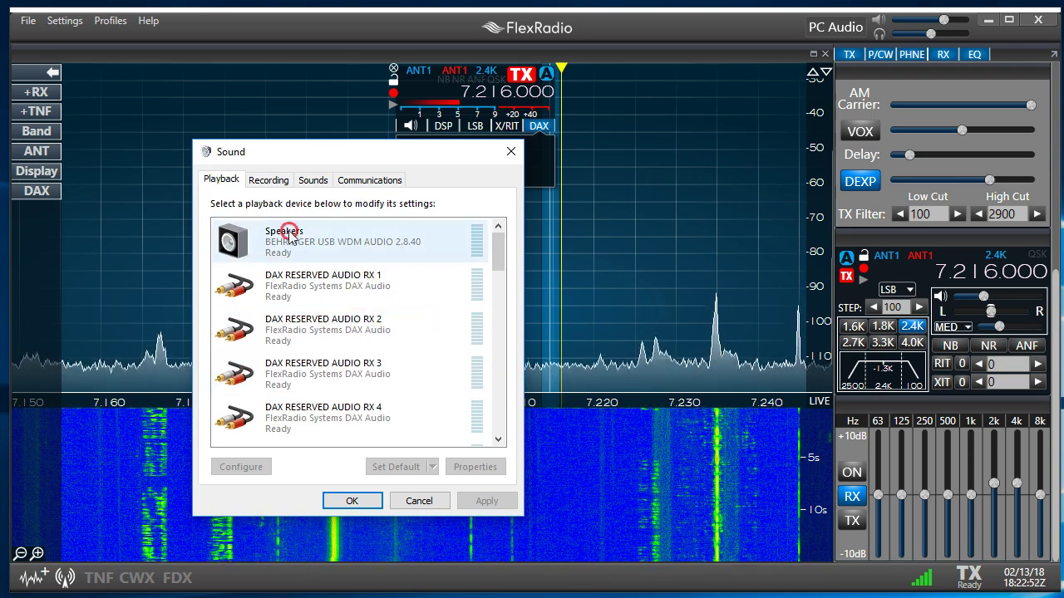
Examine the DAX IQ RX, DAX MIC Audio and DAX RESERVED AUDIO TX entries among the recording devices.
left_click(265, 180)
left_click(498, 406)
left_click(498, 405)
left_click(499, 408)
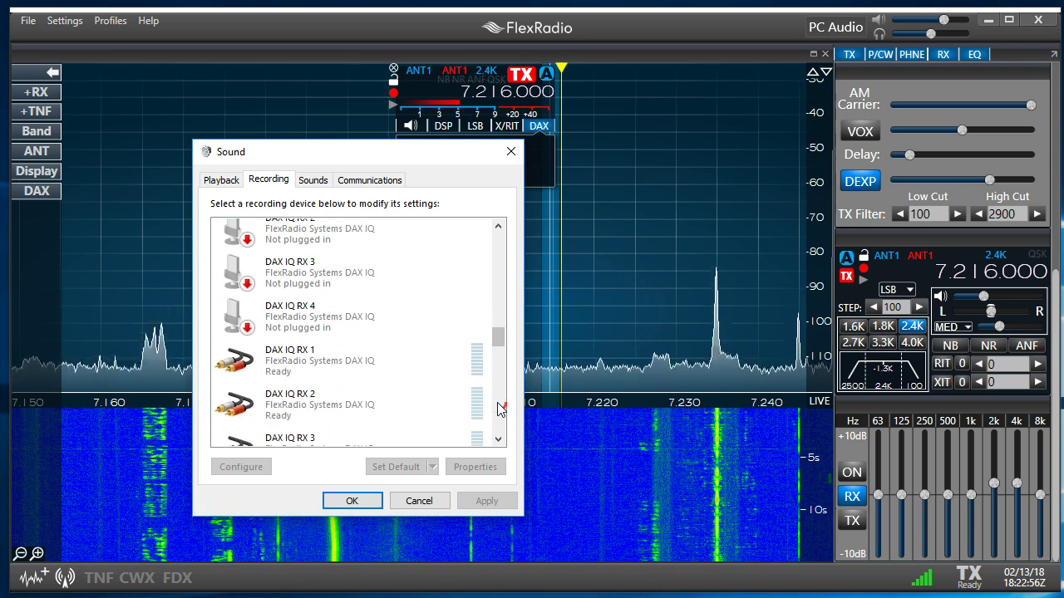
left_click(499, 387)
left_click(499, 349)
left_click_drag(499, 349, 509, 246)
left_click_drag(507, 255, 504, 291)
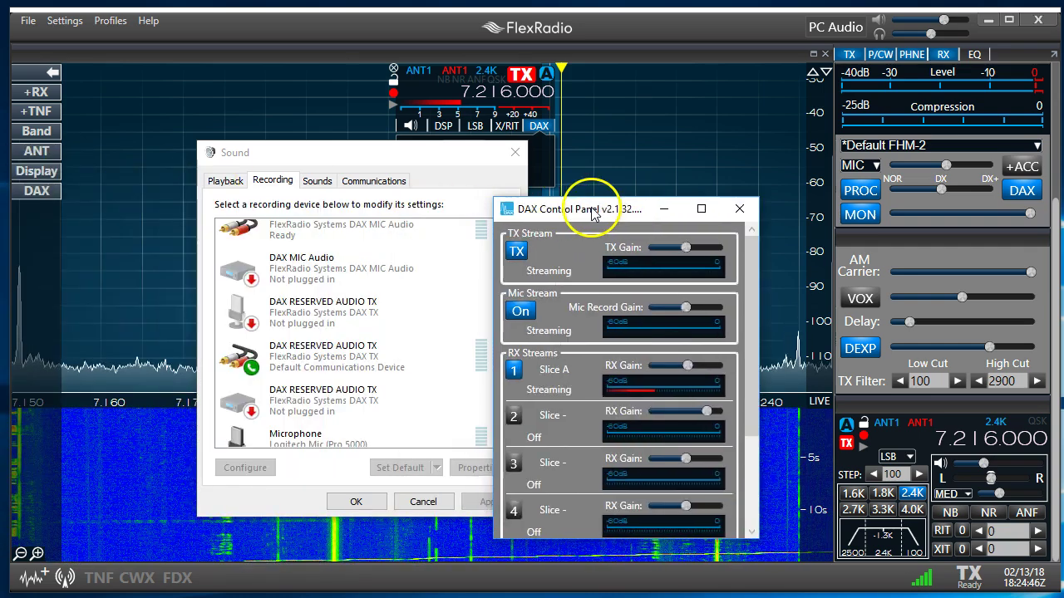
Place the DAX Control Panel beside the Sound dialog and examine its TX, mic and RX streams.
left_click_drag(598, 206, 636, 162)
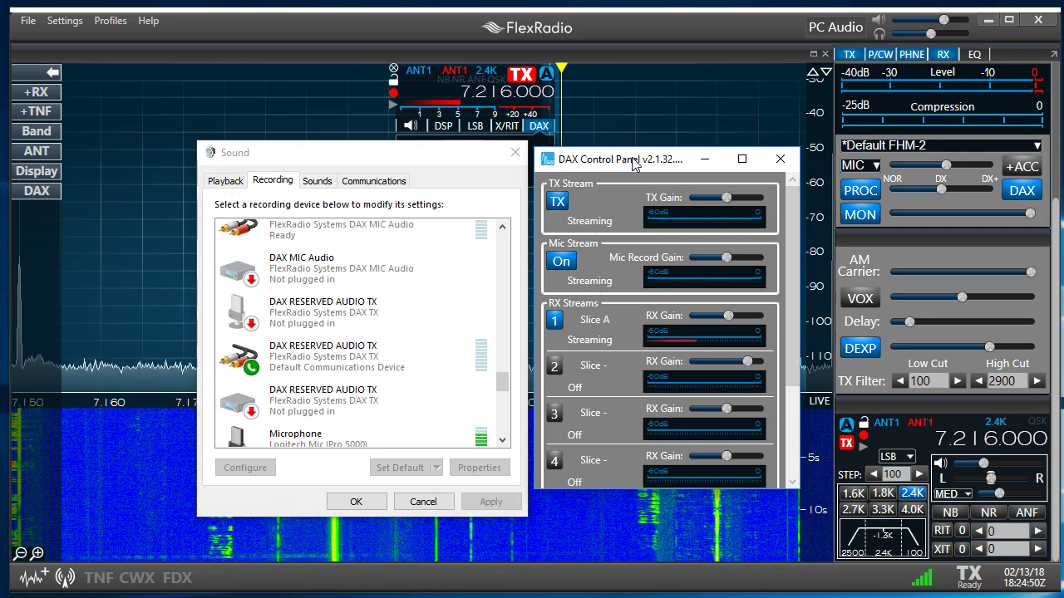
left_click(558, 195)
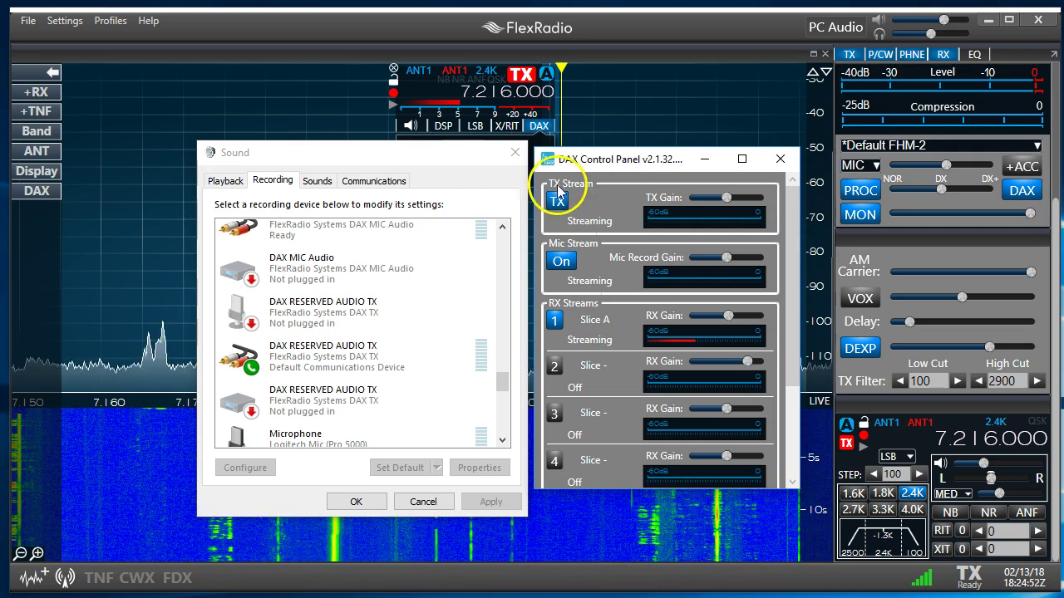
mouse_move(565, 203)
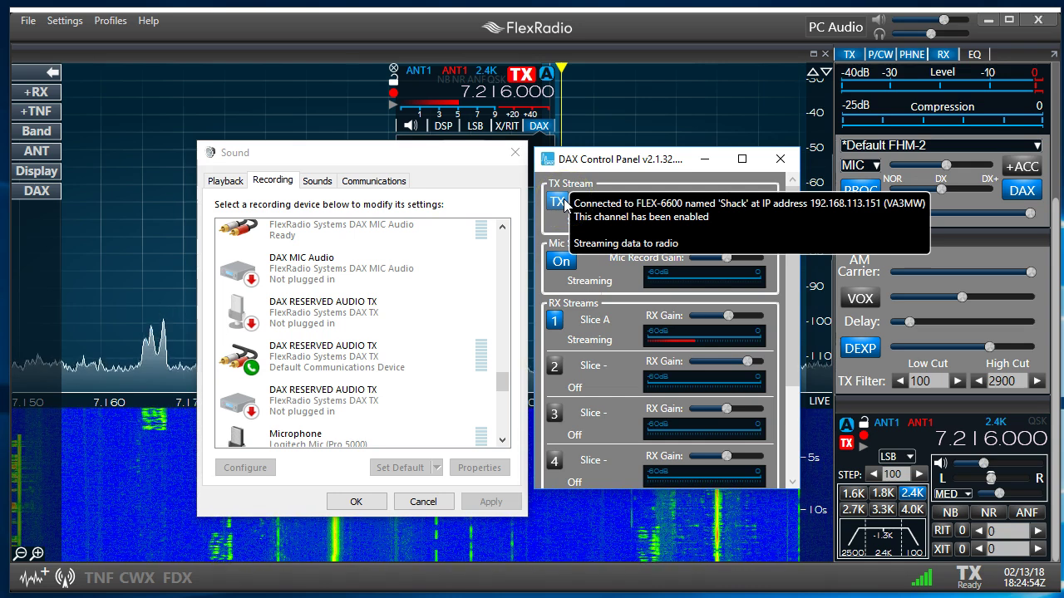
left_click(565, 204)
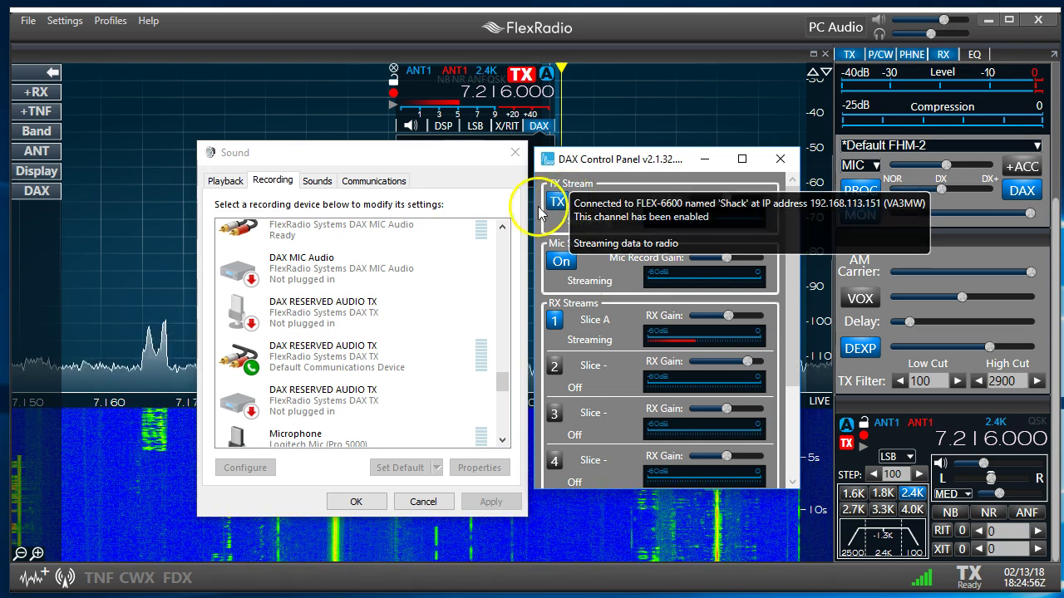
left_click(717, 402)
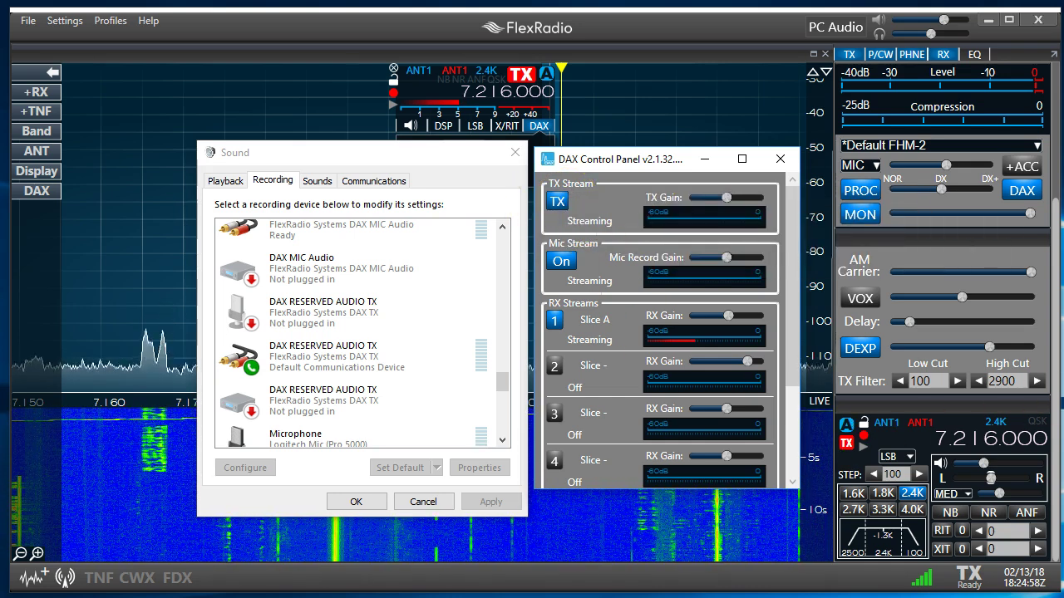
Examine the DAX option for transmit audio and the panadapter's DAXIQ channel setting.
left_click(1023, 191)
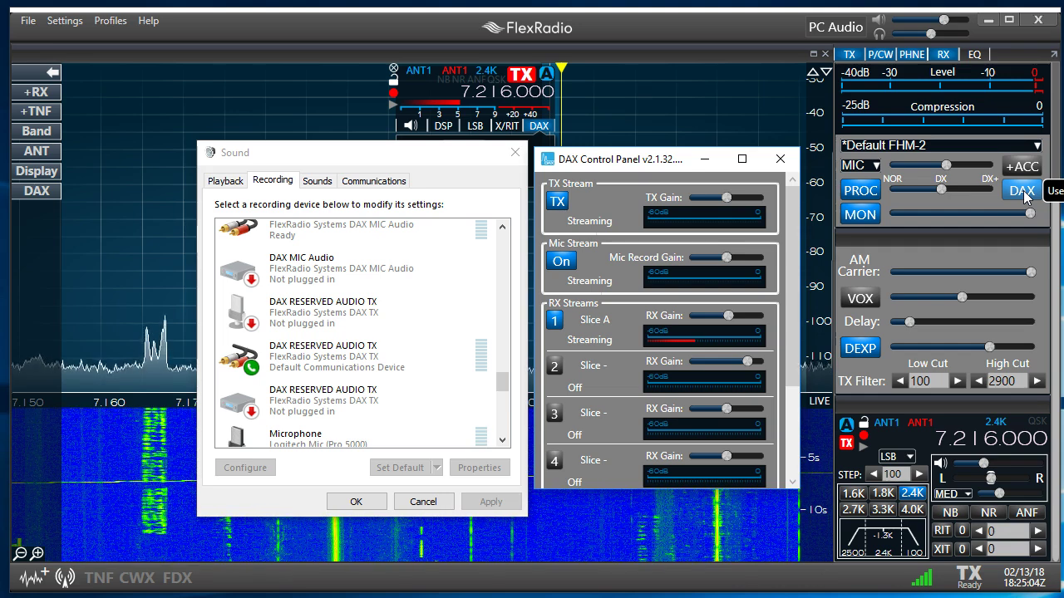
left_click(1022, 191)
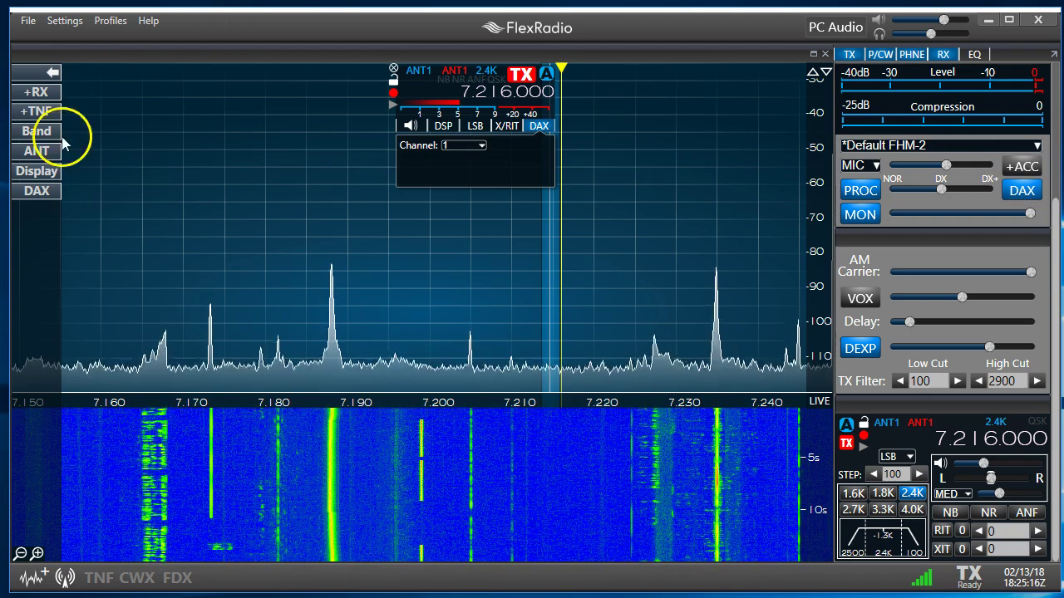
left_click(52, 194)
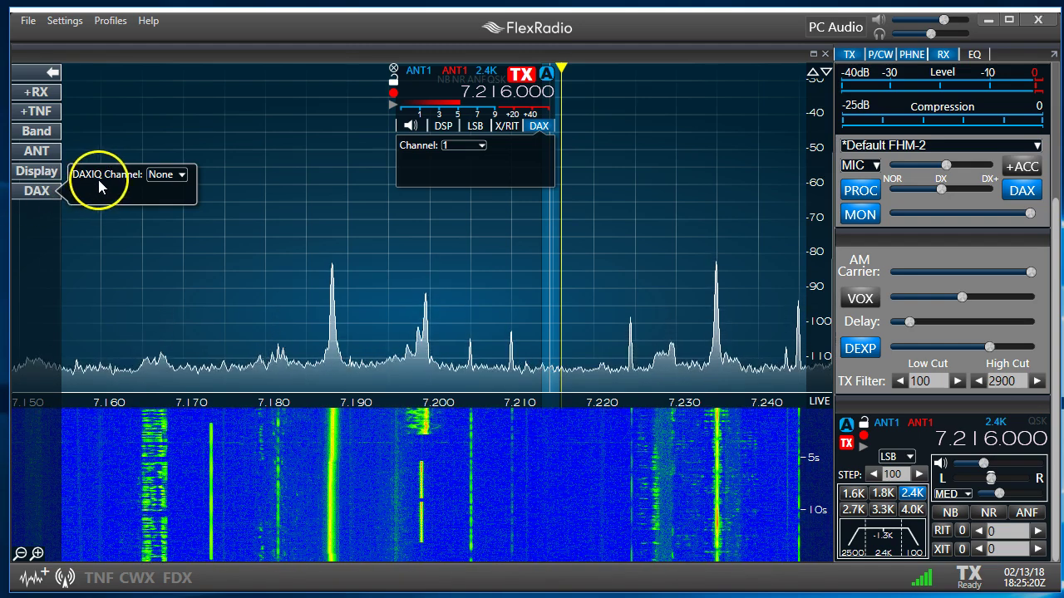
left_click(34, 192)
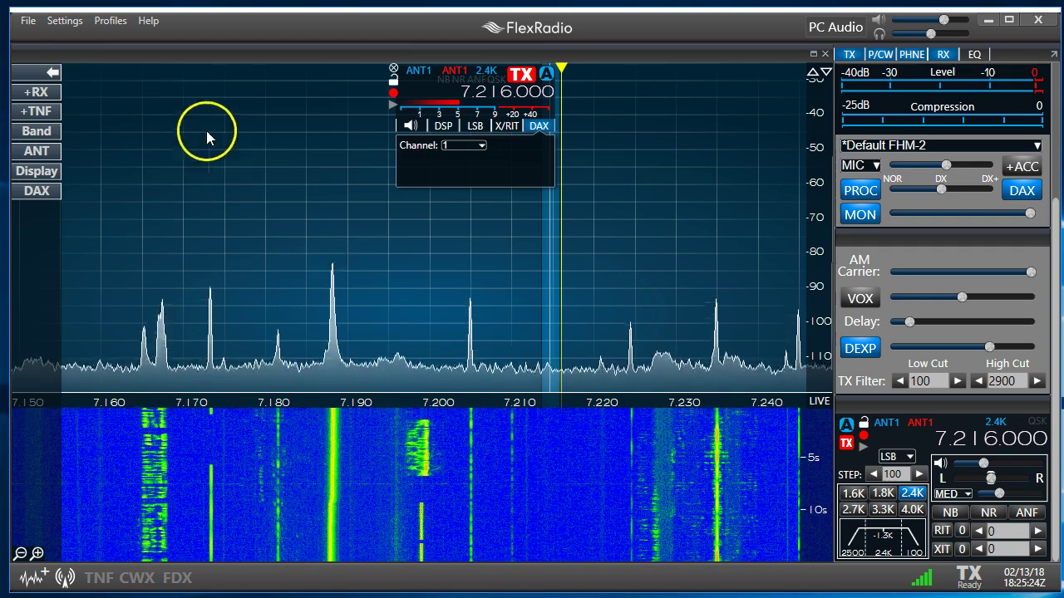
Show the saved microphone profiles in the Profile Manager and look through the list.
left_click(115, 23)
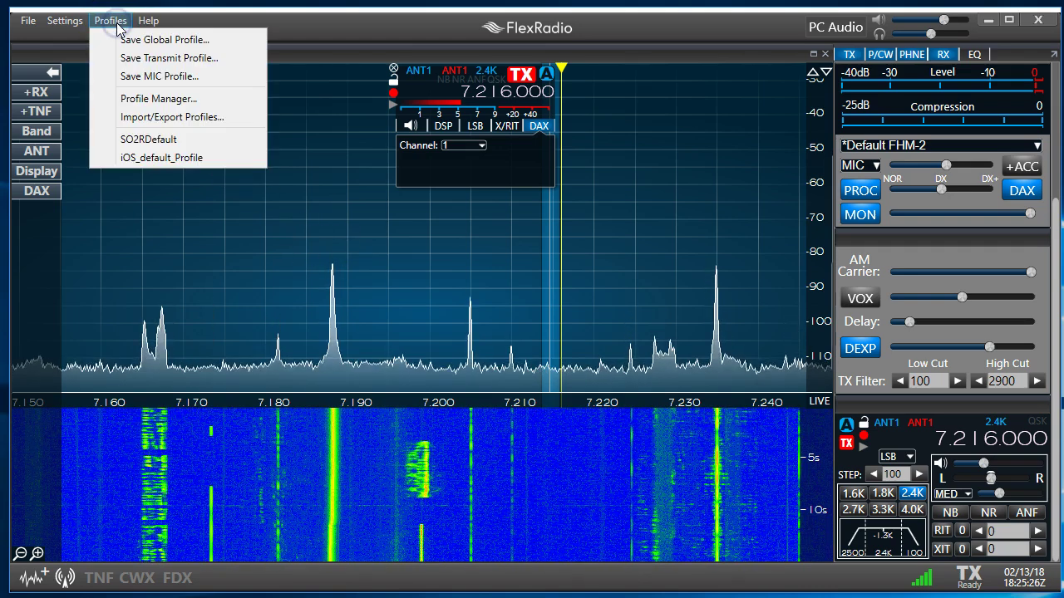
left_click(189, 79)
left_click_drag(1, 132, 226, 131)
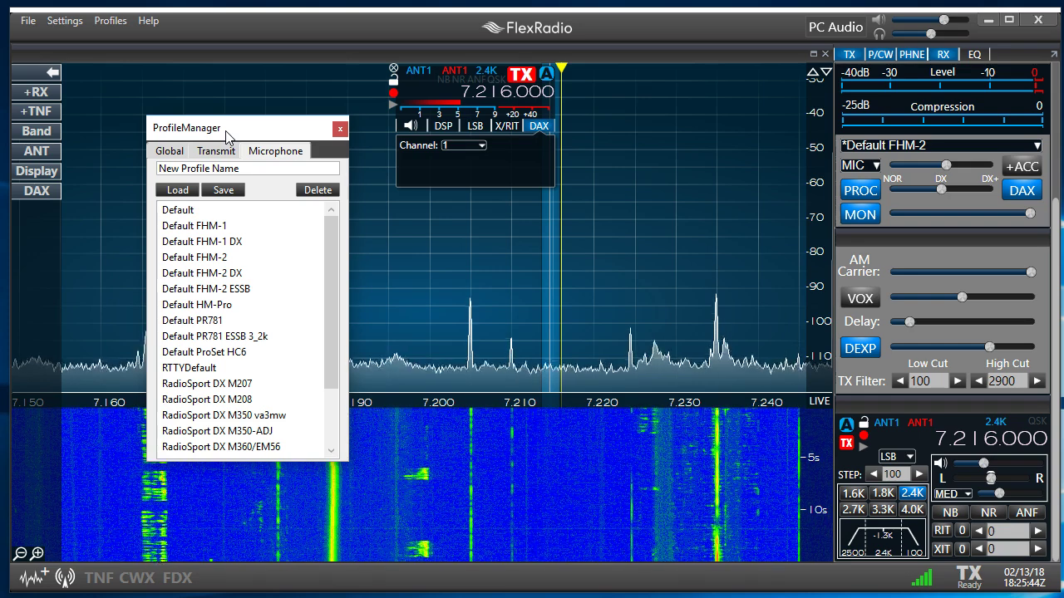
left_click_drag(335, 254, 349, 340)
left_click_drag(352, 391, 354, 386)
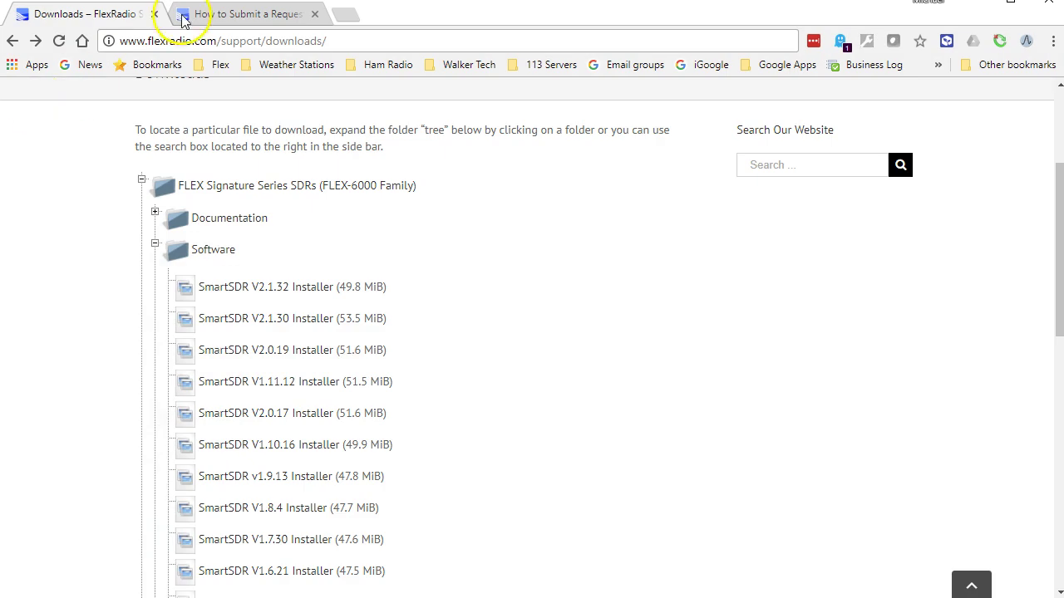
Switch to the web browser, open the FlexRadio community site and look through its recent conversations.
scroll(230, 199, "up", 3)
mouse_move(700, 243)
left_click(772, 238)
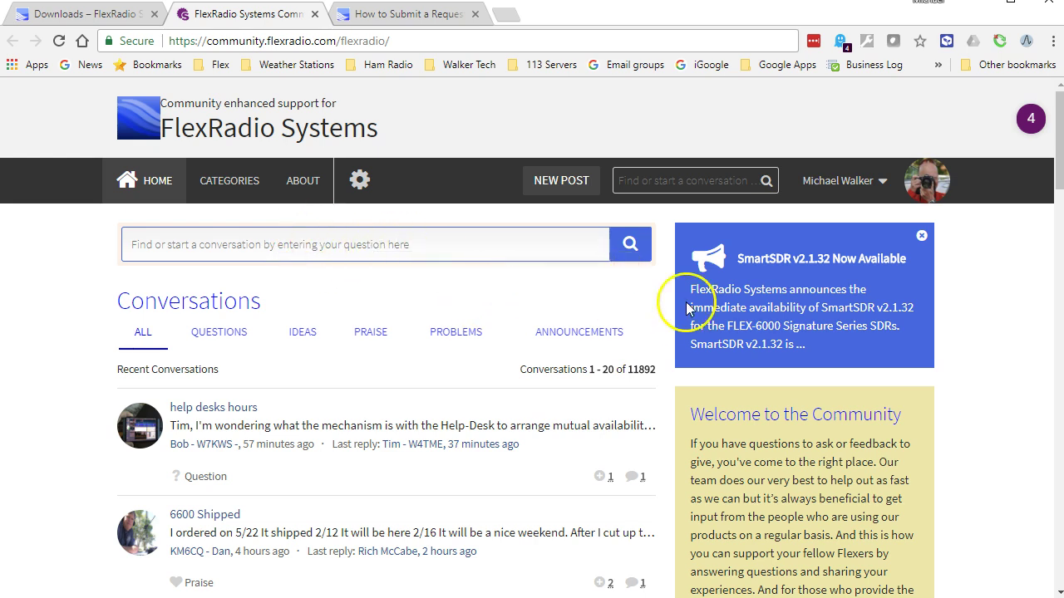
scroll(528, 360, "down", 1)
scroll(530, 360, "down", 2)
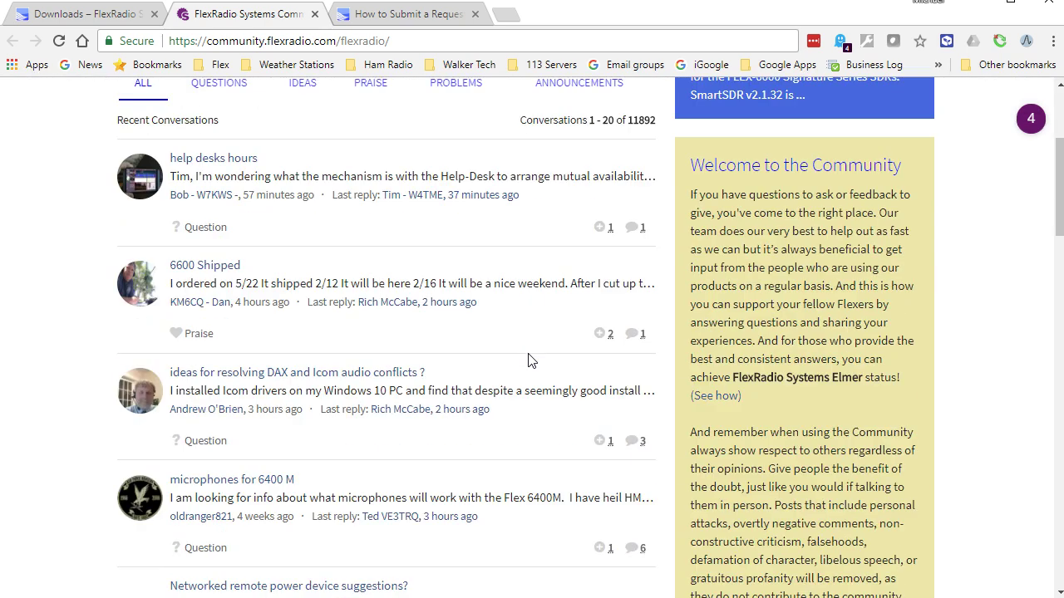